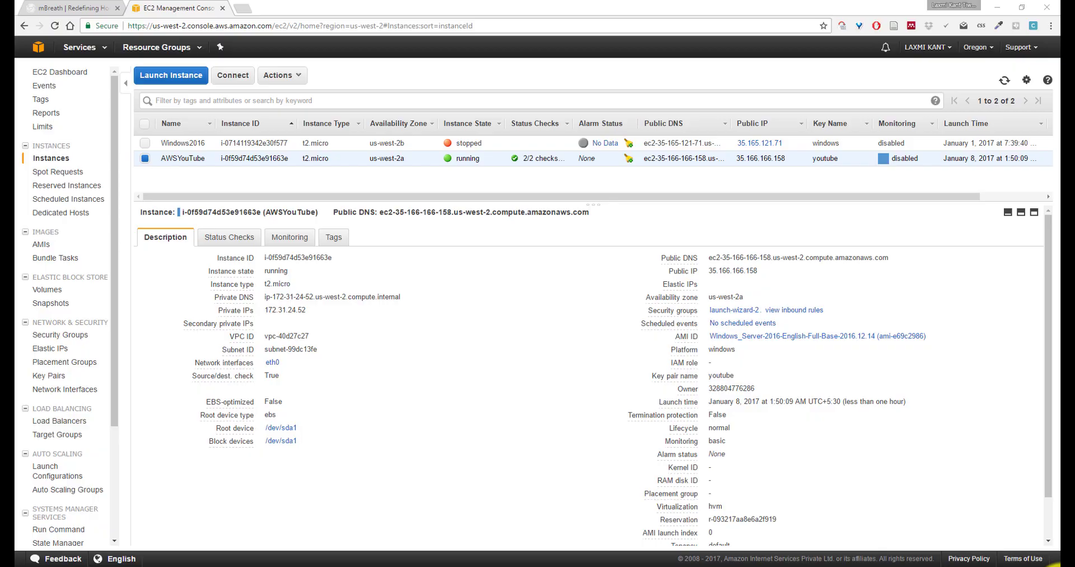
# Launch the saved Remote Desktop file in mbreath\Youtube, dismiss its connection failure, and return to Chrome.
pyautogui.click(1060, 565)
pyautogui.doubleClick(1027, 79)
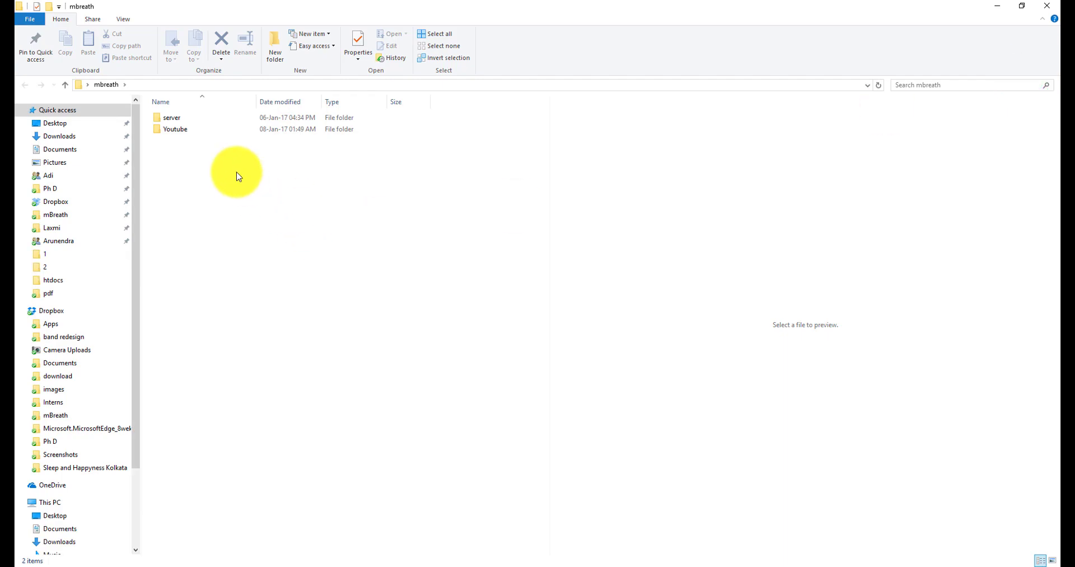
pyautogui.click(199, 128)
pyautogui.doubleClick(193, 129)
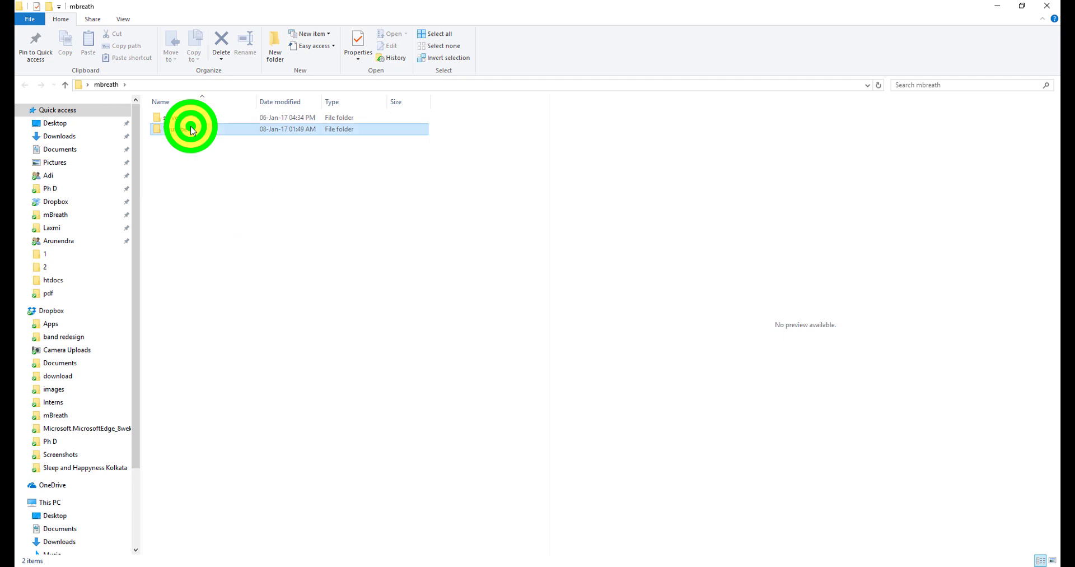
pyautogui.doubleClick(191, 130)
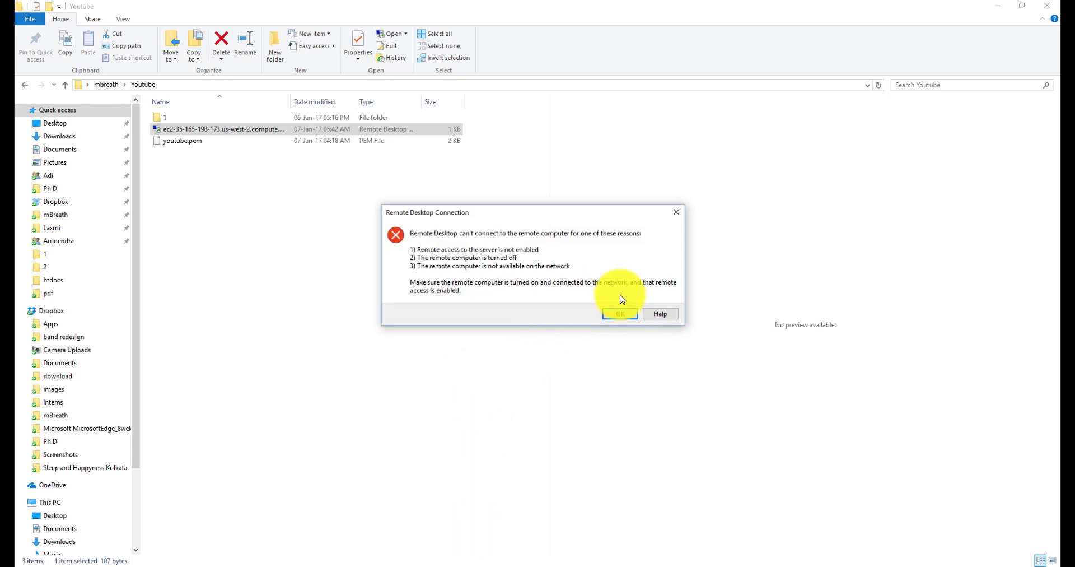
pyautogui.click(629, 317)
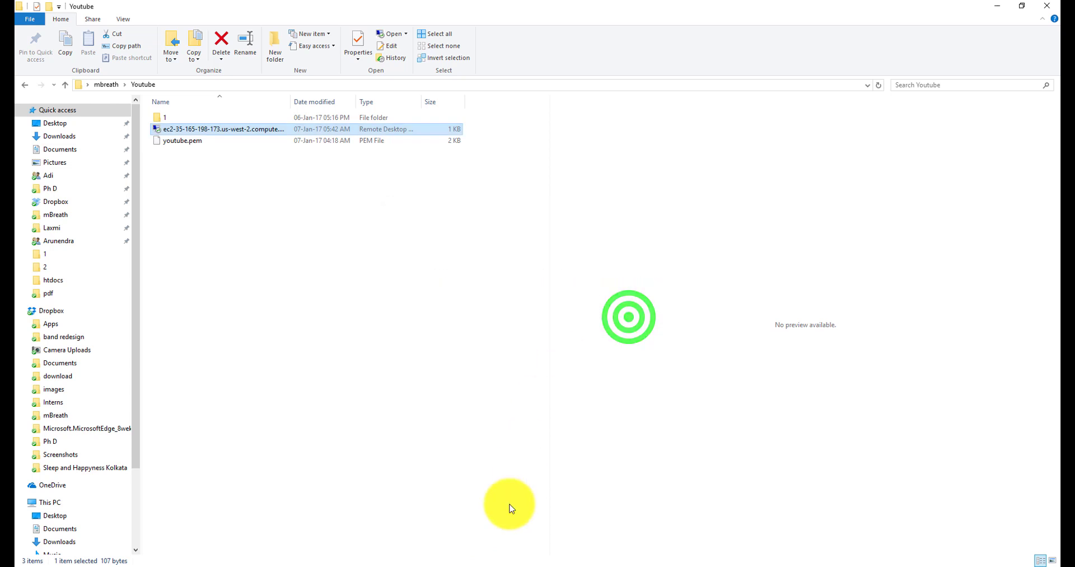
pyautogui.click(454, 561)
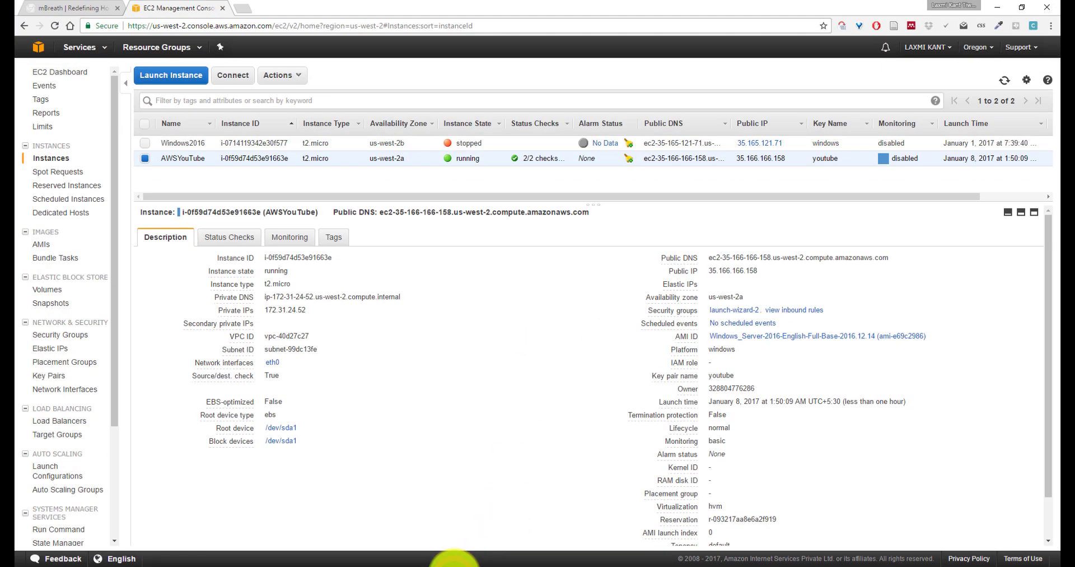
pyautogui.click(759, 159)
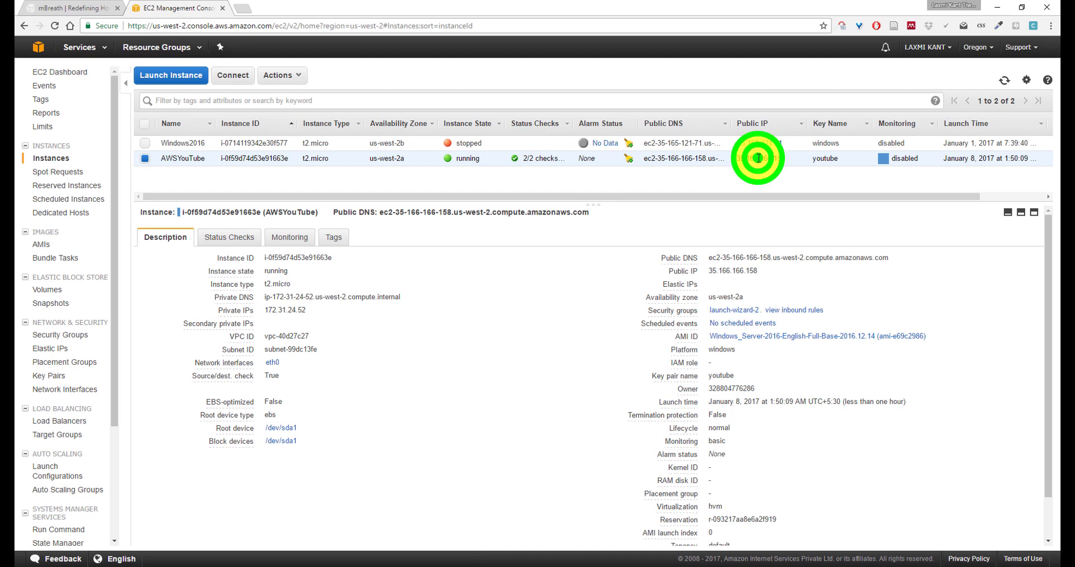
pyautogui.click(758, 159)
pyautogui.click(759, 159)
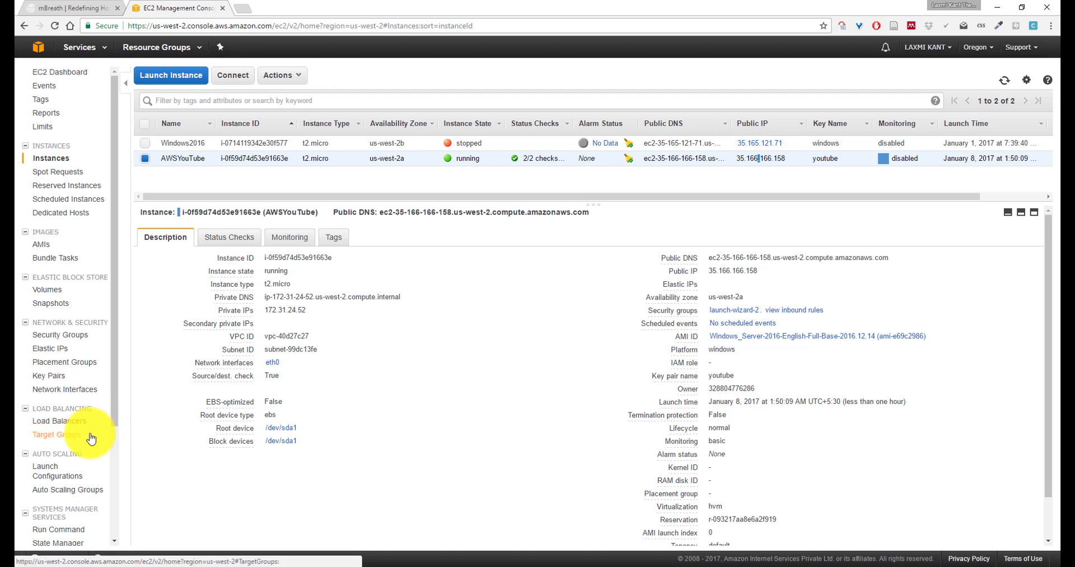
pyautogui.click(669, 289)
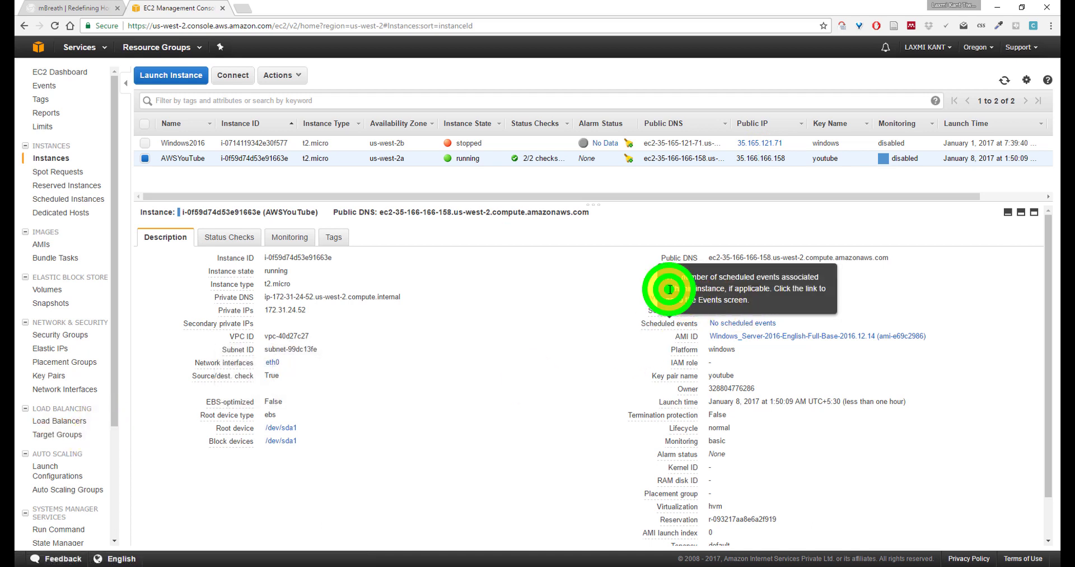
pyautogui.click(670, 285)
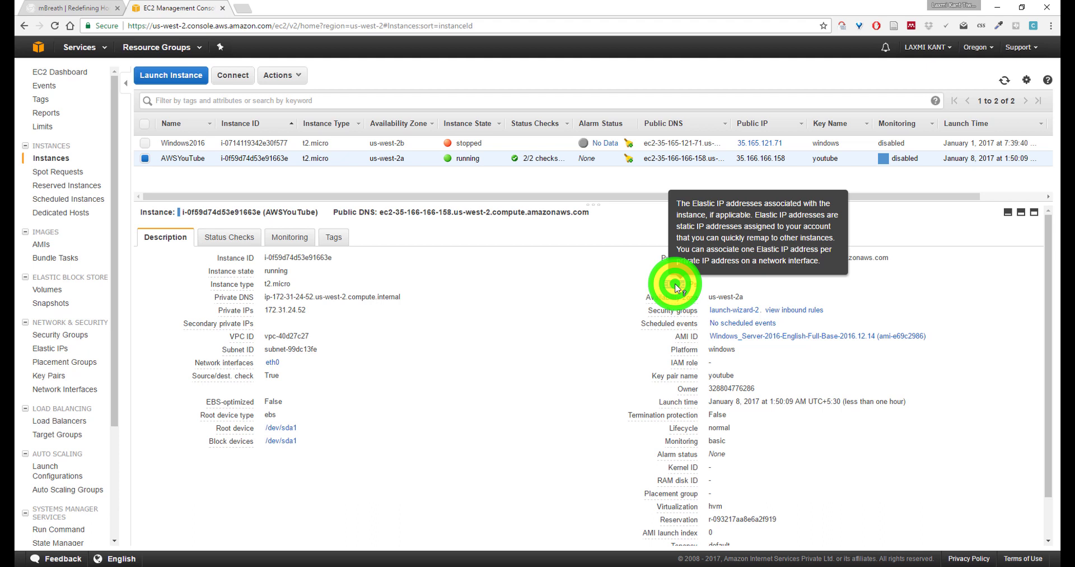
pyautogui.click(742, 158)
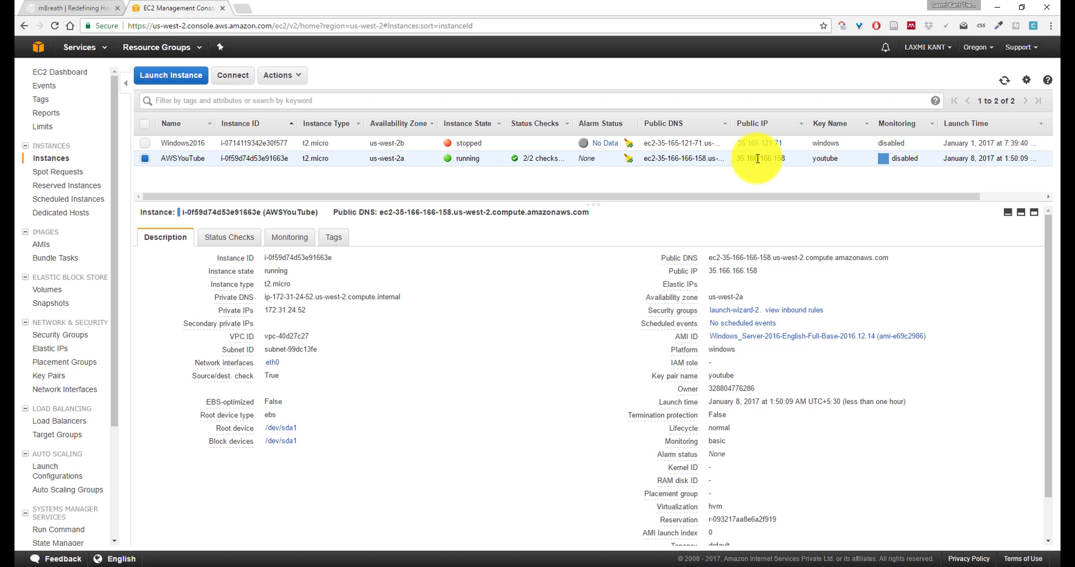
# Download the instance's Remote Desktop file and open it, accepting the unknown-publisher warning.
pyautogui.click(288, 80)
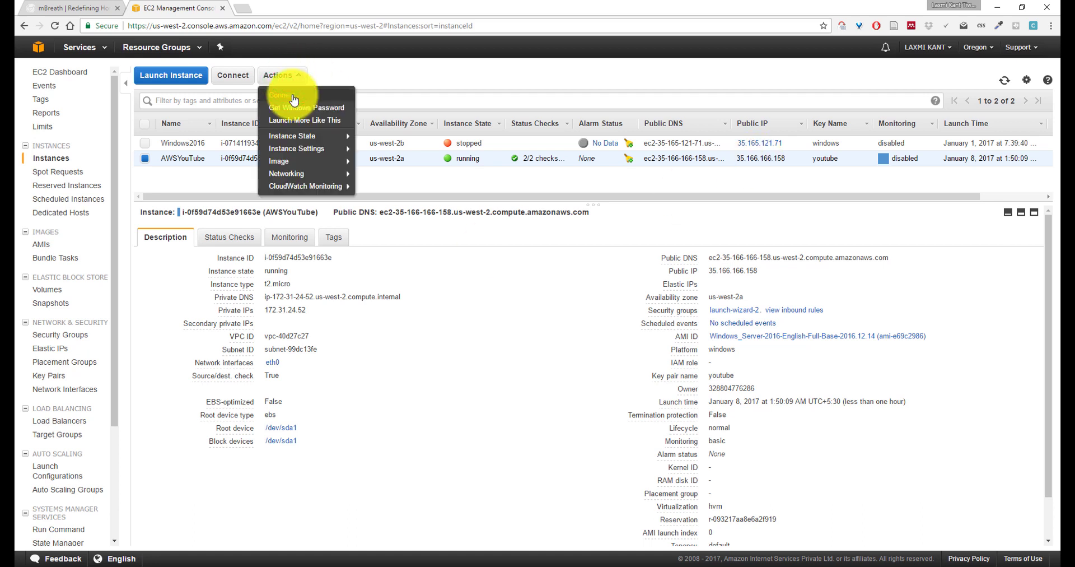
pyautogui.click(292, 97)
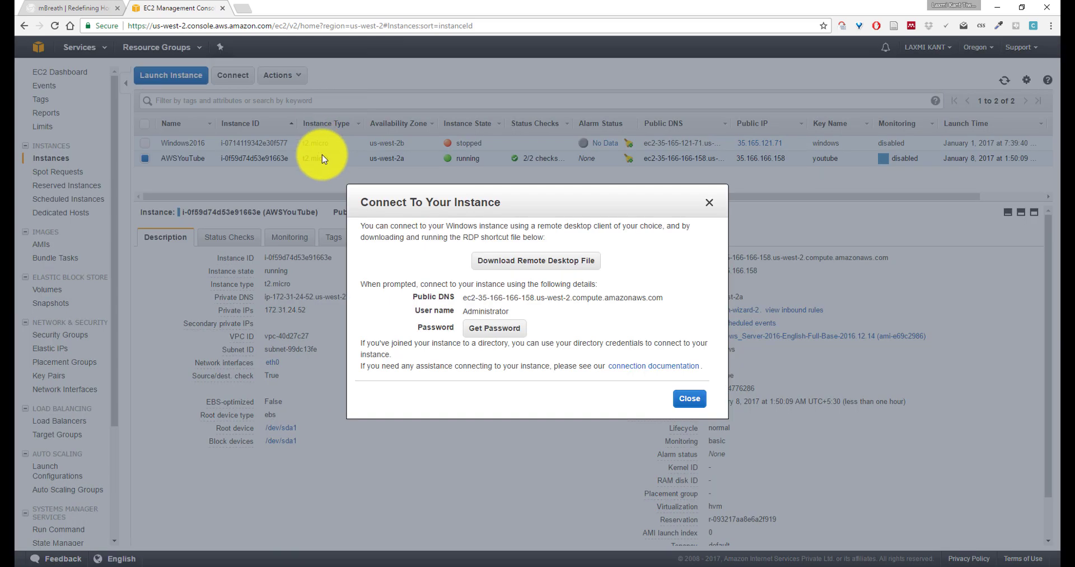
pyautogui.click(532, 262)
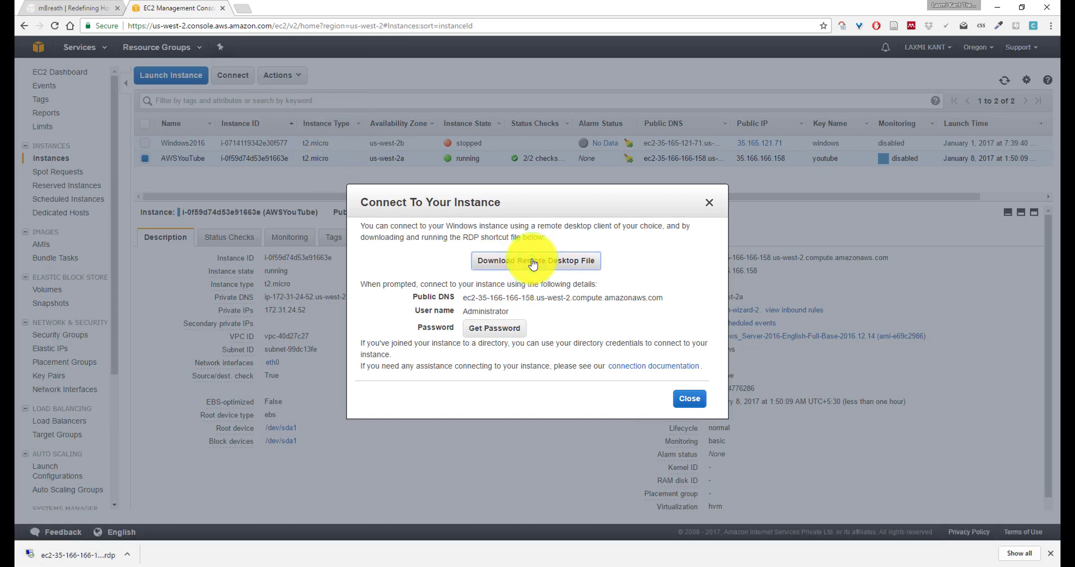
pyautogui.click(73, 556)
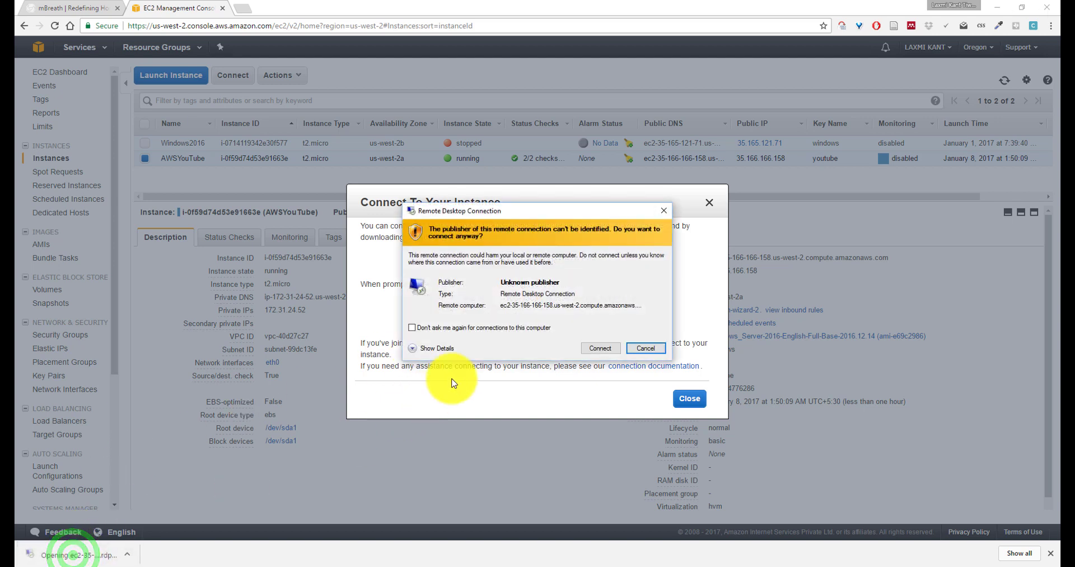
pyautogui.click(451, 331)
pyautogui.click(600, 347)
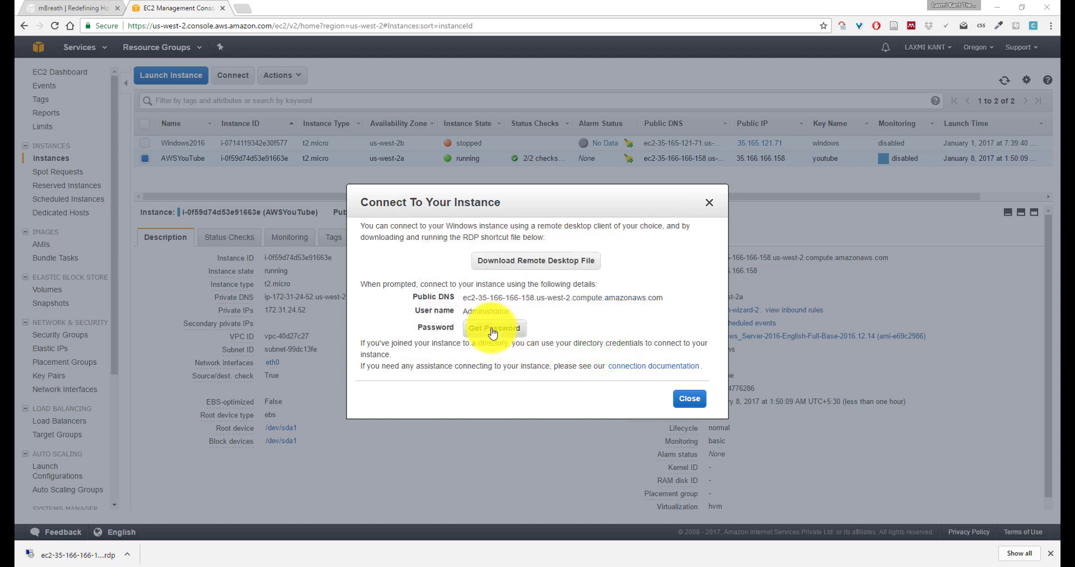
pyautogui.click(383, 312)
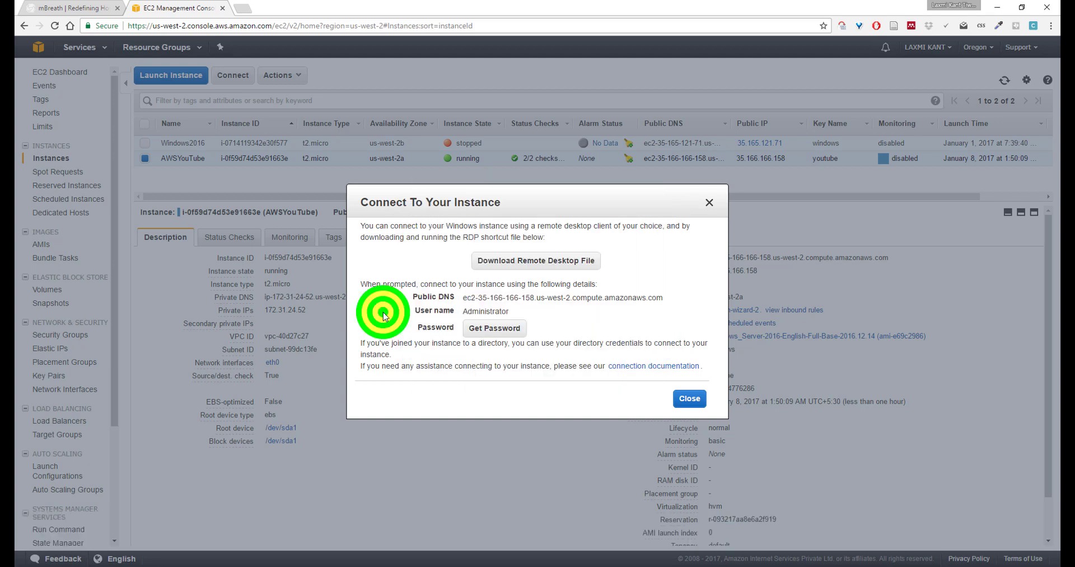
# Decrypt the Administrator password using the youtube.pem key from Desktop\mbreath\Youtube.
pyautogui.click(487, 325)
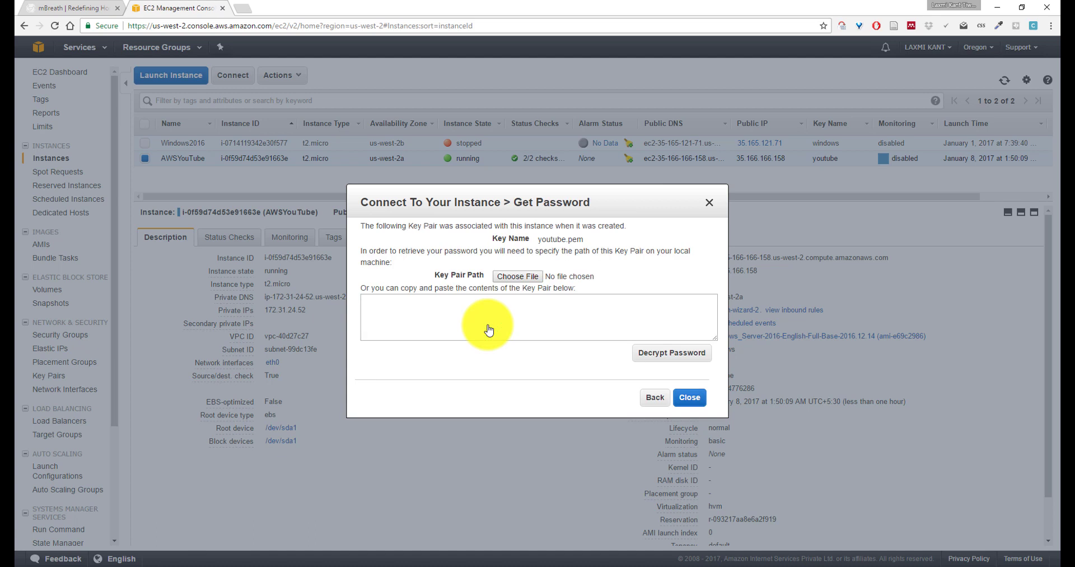
pyautogui.click(514, 277)
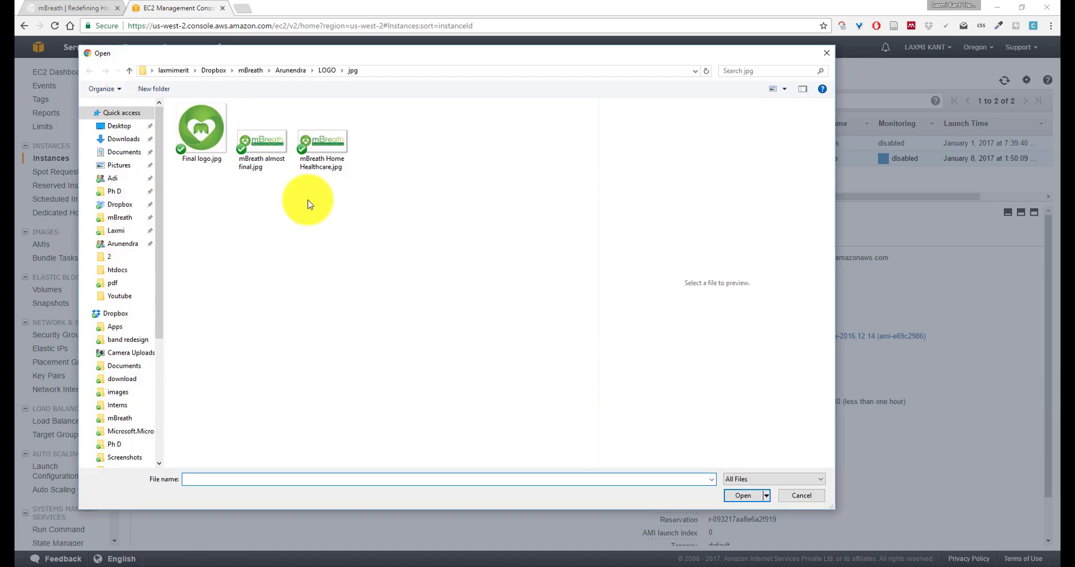
pyautogui.click(178, 70)
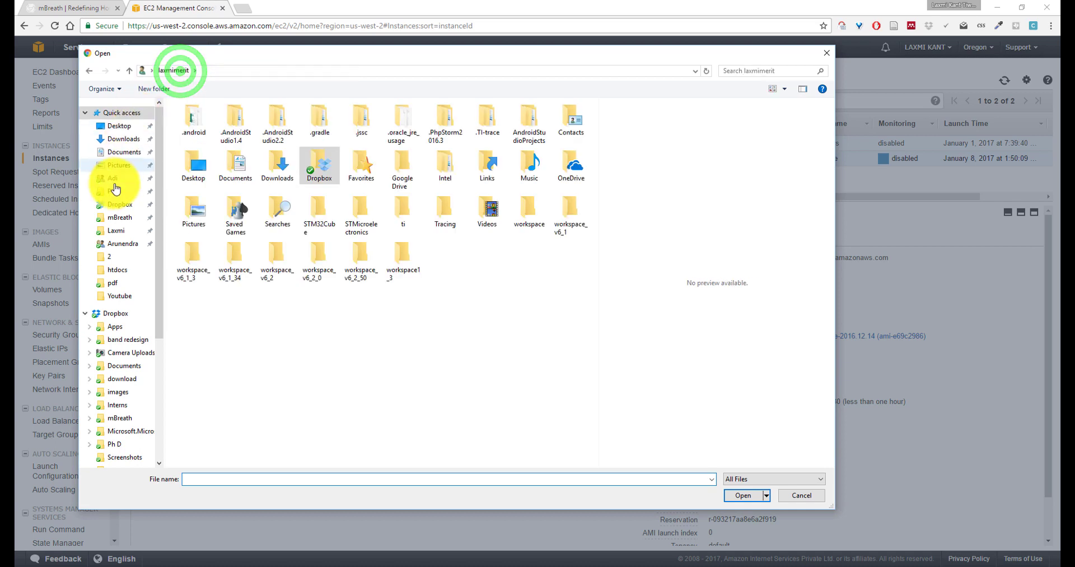
pyautogui.click(114, 124)
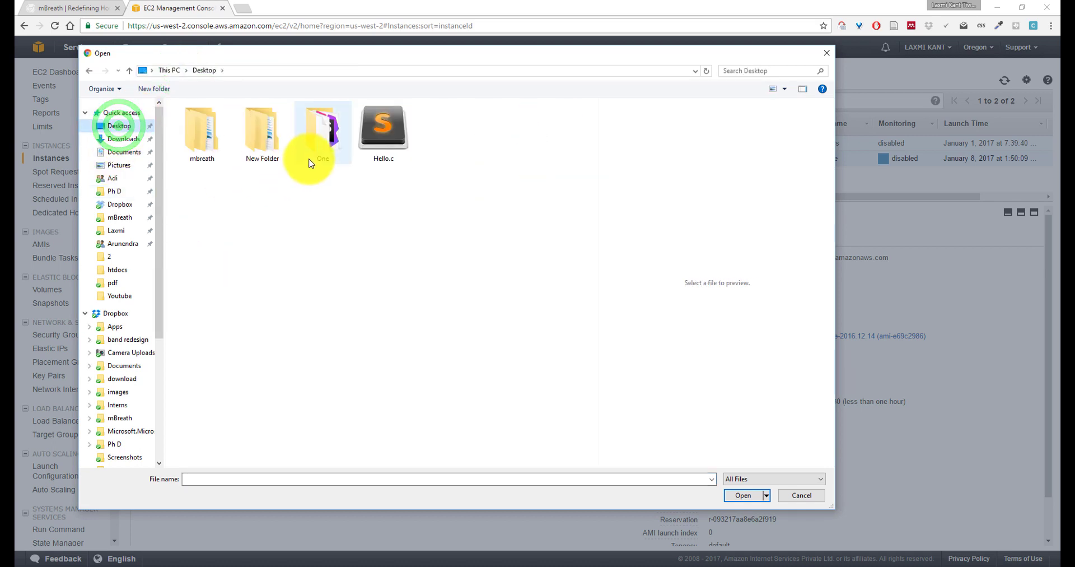
pyautogui.doubleClick(207, 134)
pyautogui.doubleClick(210, 134)
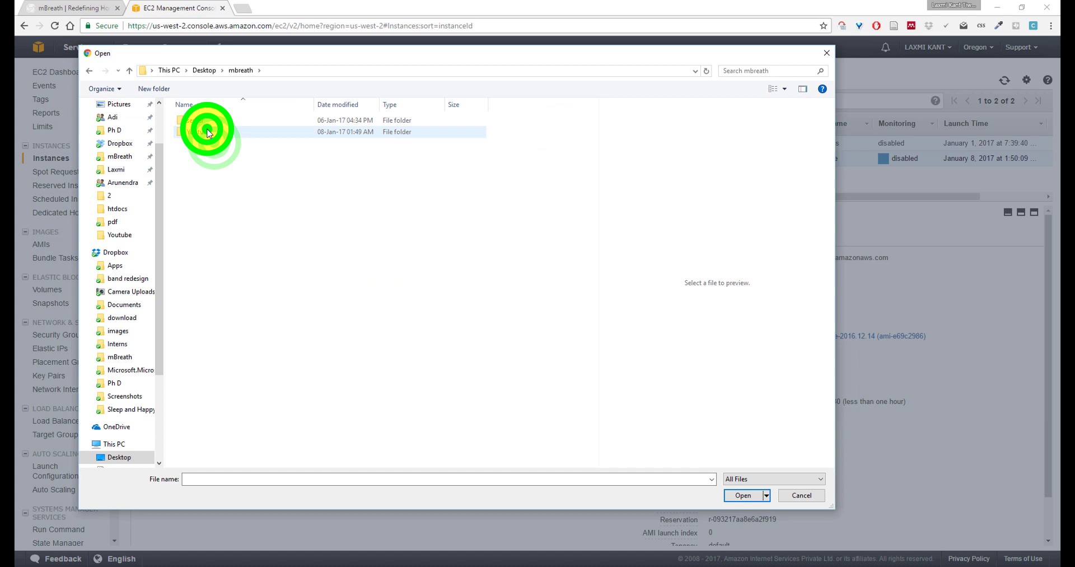
pyautogui.click(209, 132)
pyautogui.click(207, 143)
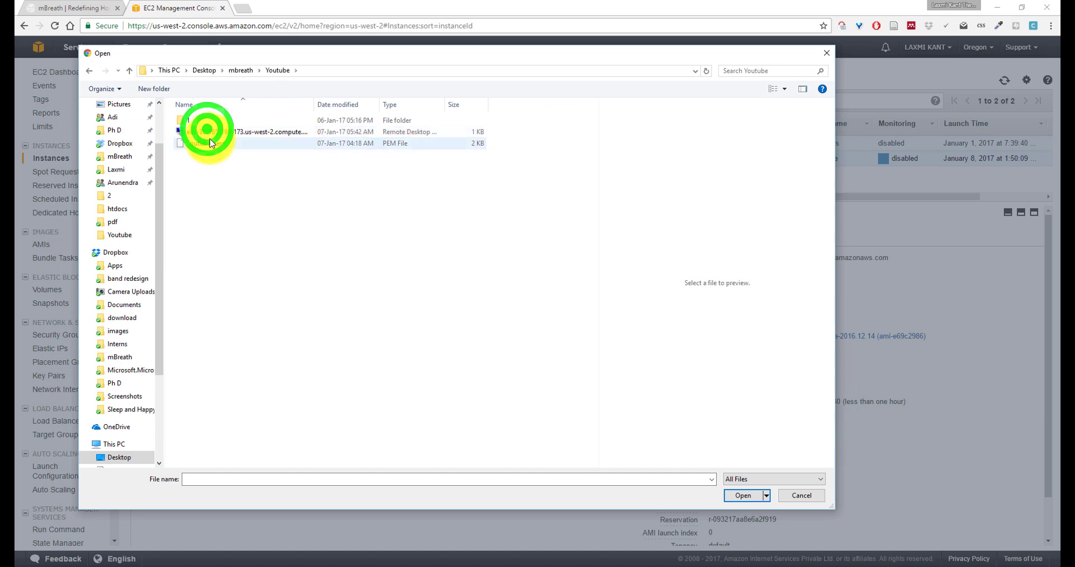
pyautogui.click(747, 496)
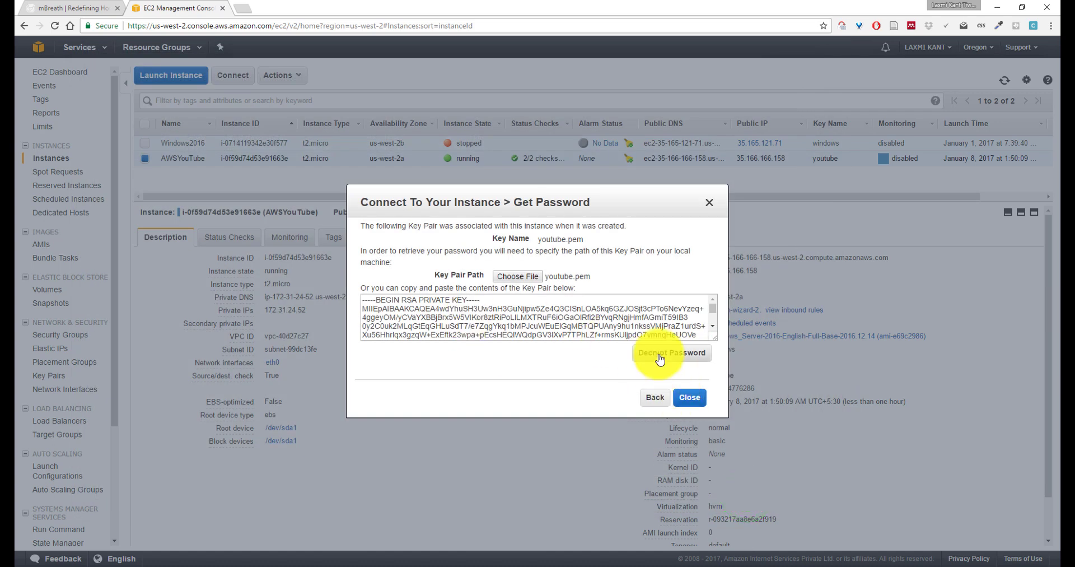
pyautogui.click(660, 354)
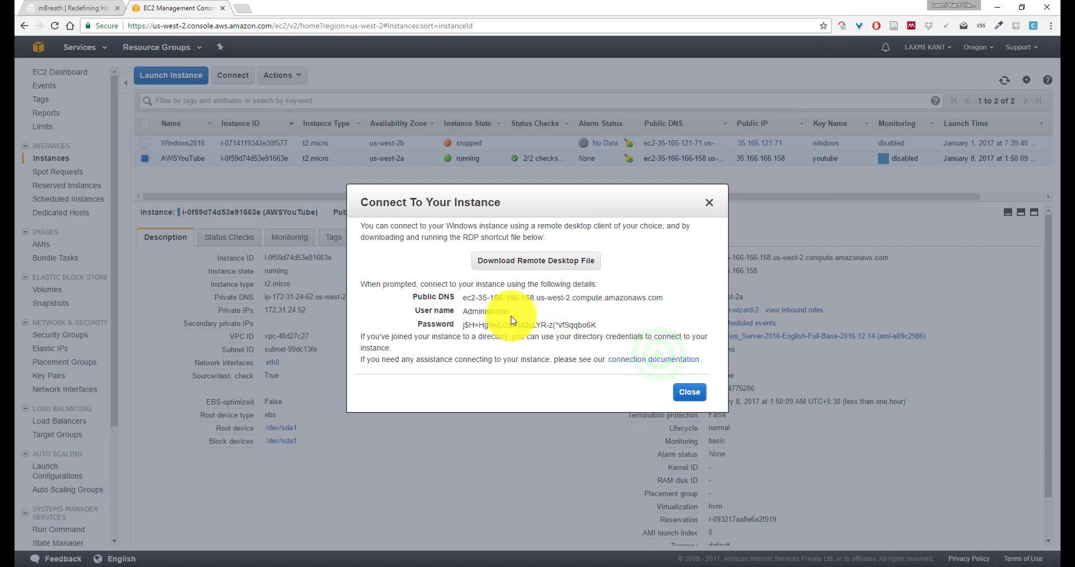
# Copy the decrypted Administrator password and close the connection details.
pyautogui.tripleClick(492, 324)
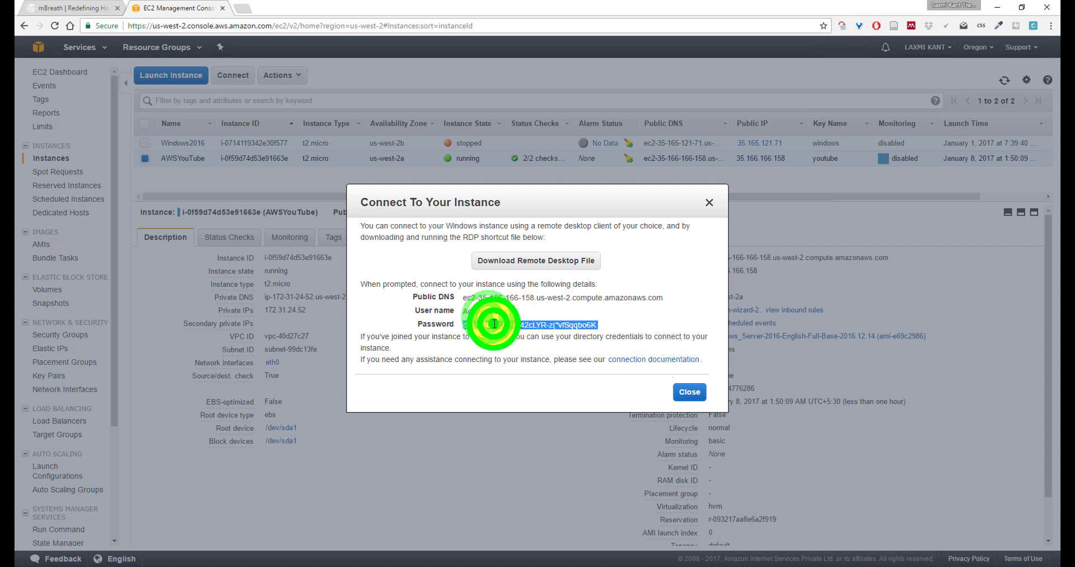
pyautogui.rightClick(494, 323)
pyautogui.click(521, 332)
pyautogui.click(684, 397)
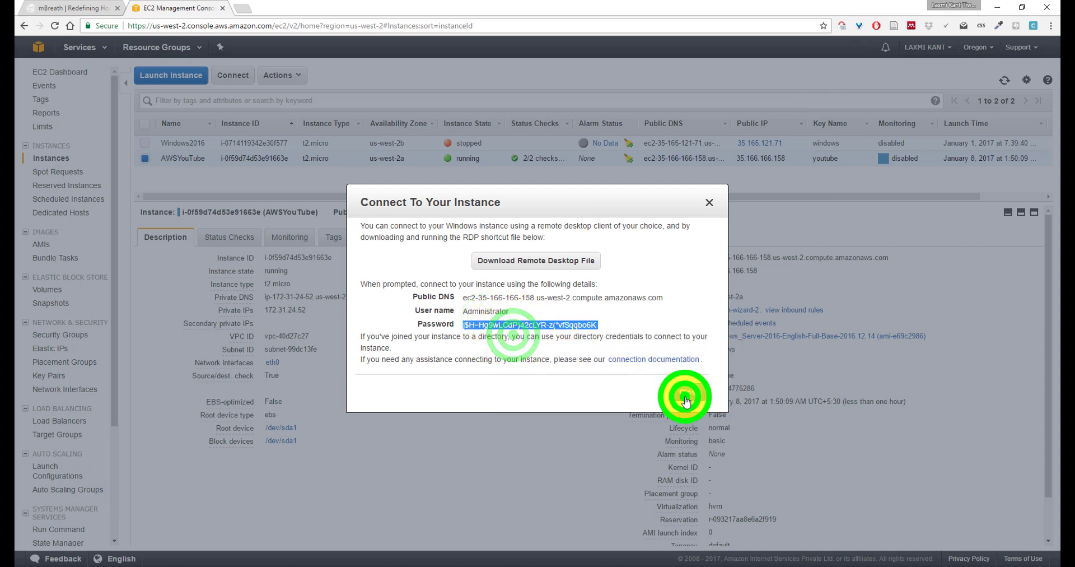
# Paste the copied password, remember the credentials, and permanently accept the server's certificate to connect.
pyautogui.click(564, 557)
pyautogui.click(515, 276)
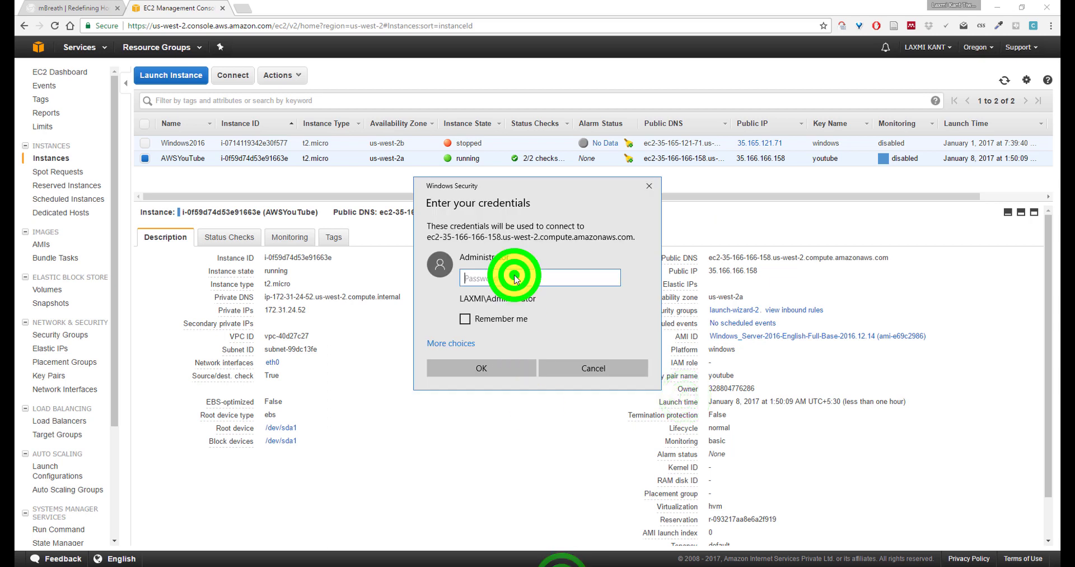
pyautogui.hotkey('ctrl', 'v')
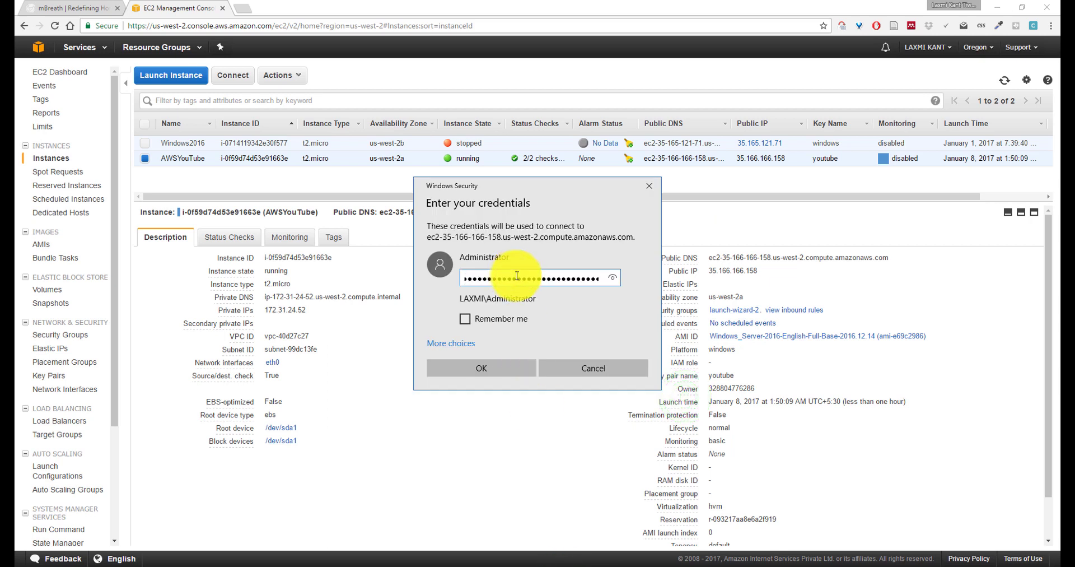
pyautogui.click(497, 317)
pyautogui.click(494, 370)
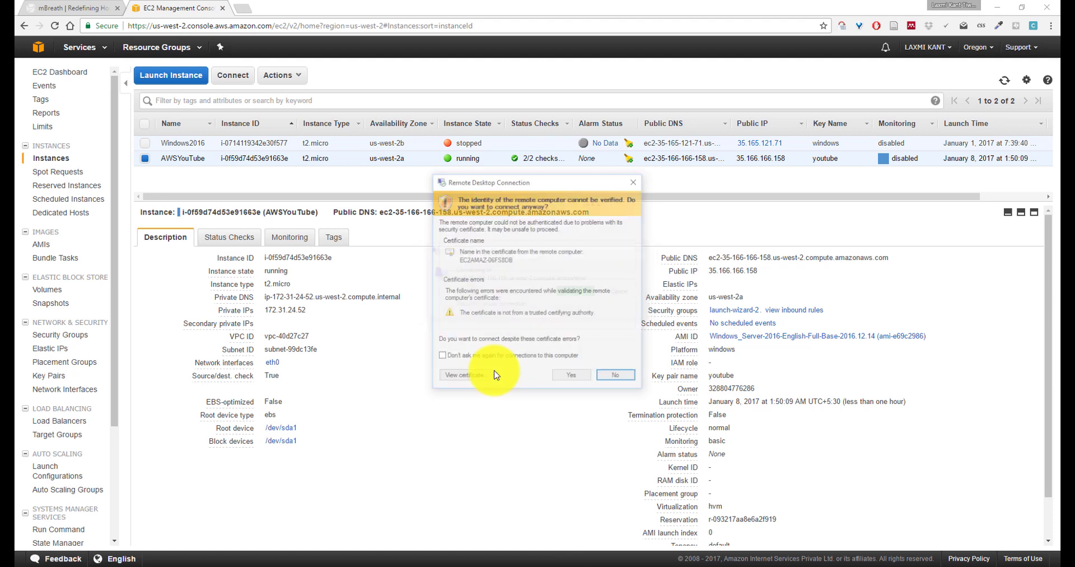
pyautogui.click(528, 358)
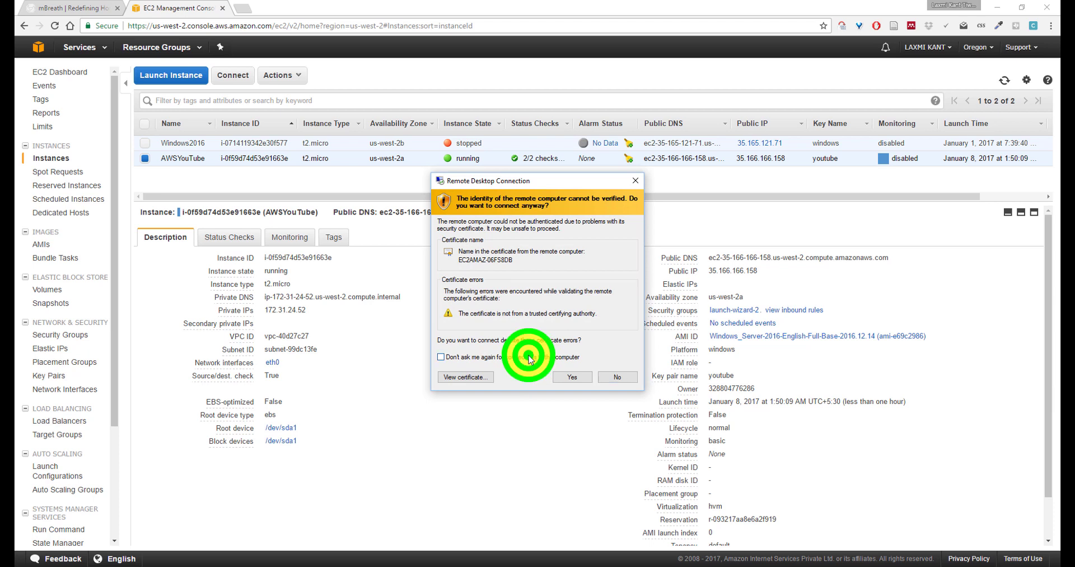
pyautogui.click(582, 379)
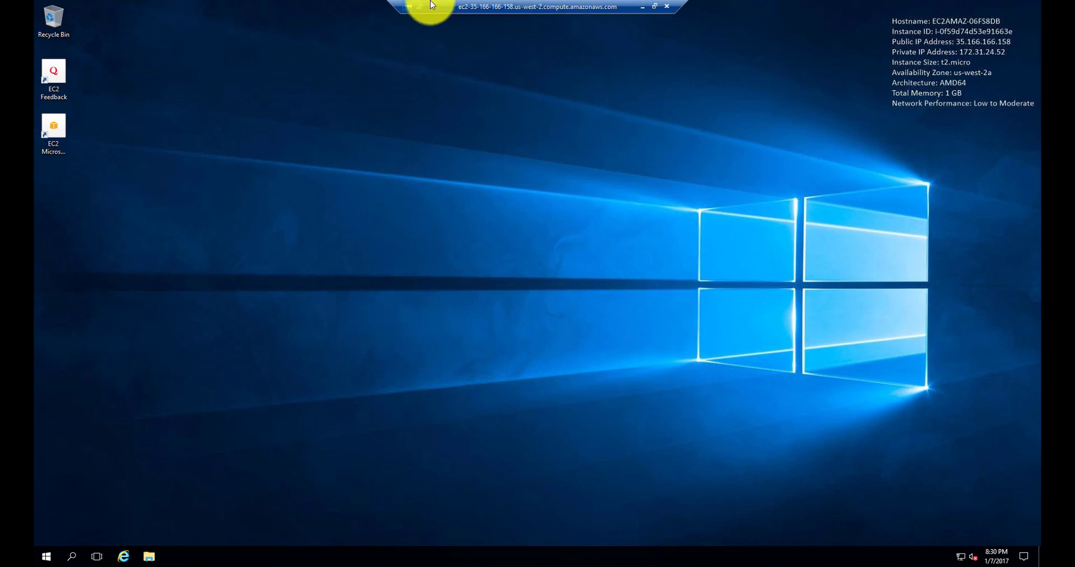
# Copy ChromeSetup.exe from the local computer outside the remote session.
pyautogui.click(410, 9)
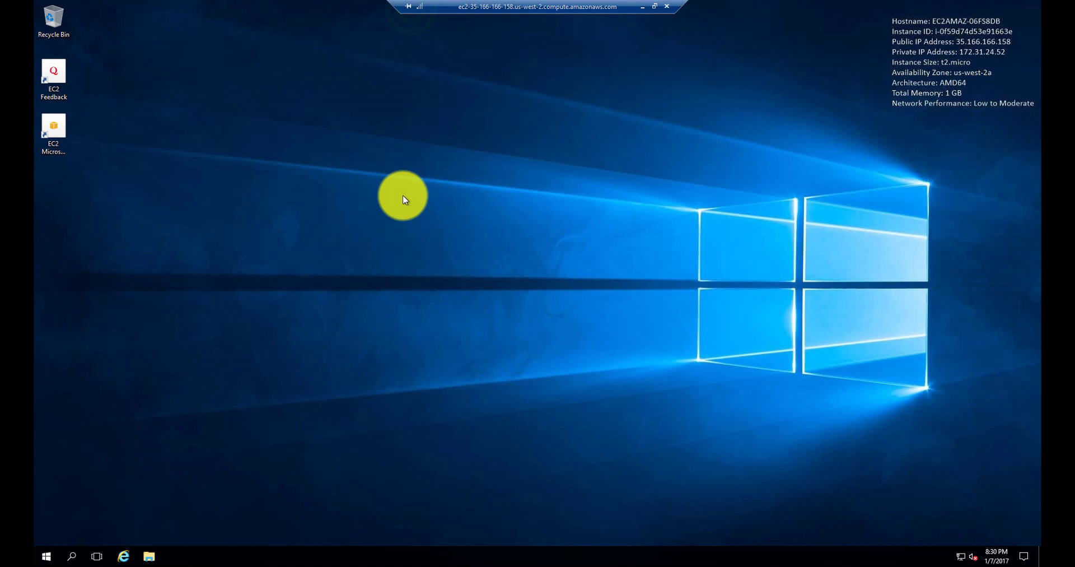
pyautogui.click(408, 6)
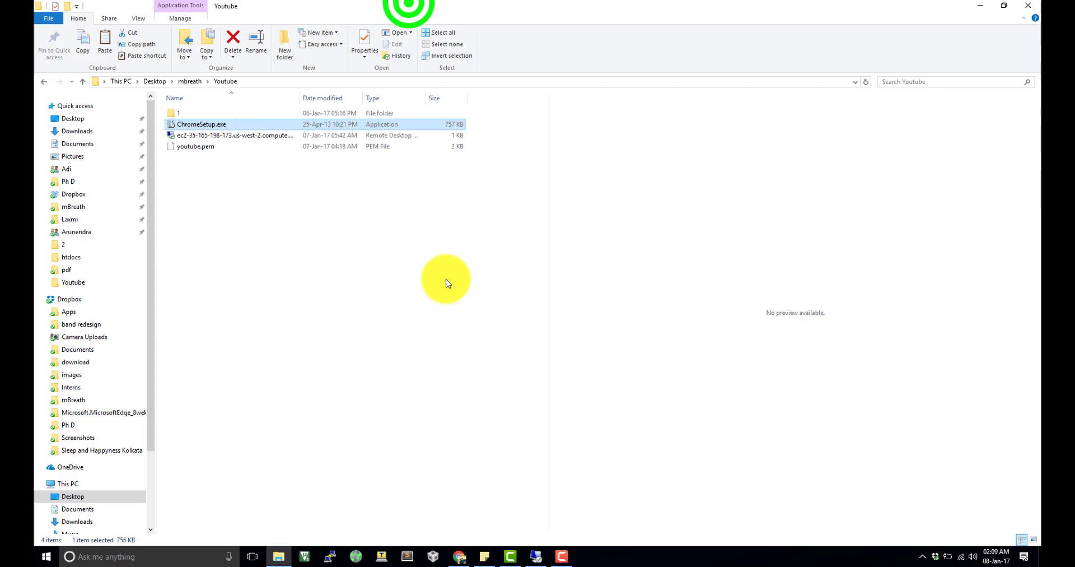
pyautogui.rightClick(224, 123)
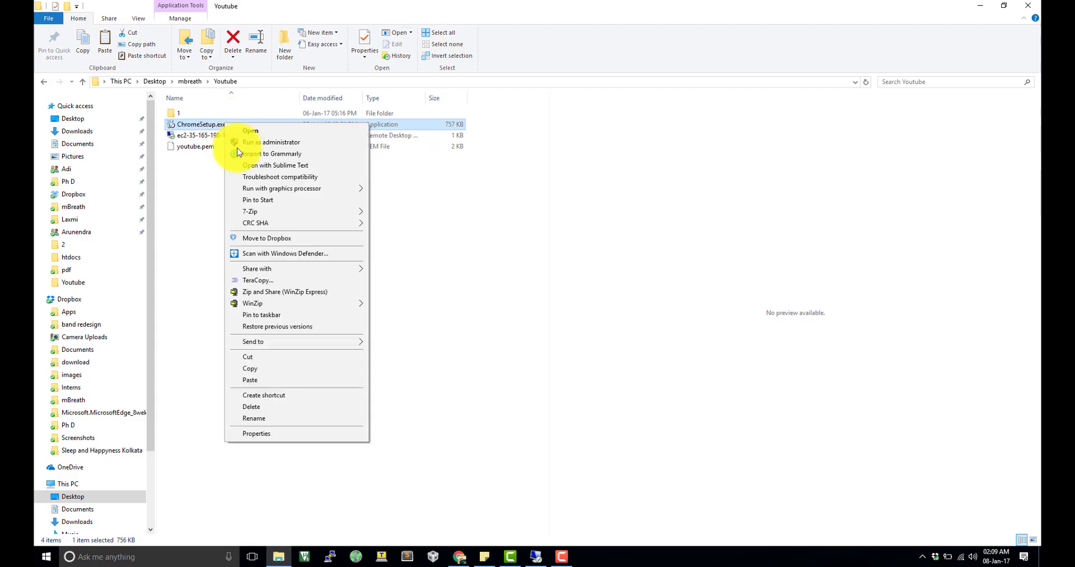
pyautogui.click(271, 370)
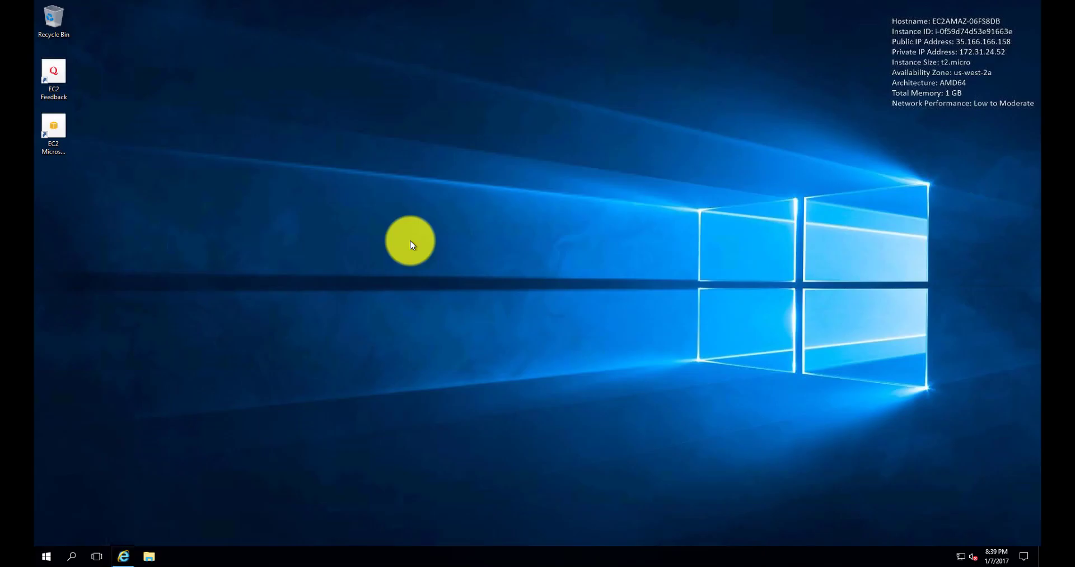
# Paste ChromeSetup.exe onto the server's desktop and run it to install Chrome.
pyautogui.click(397, 210)
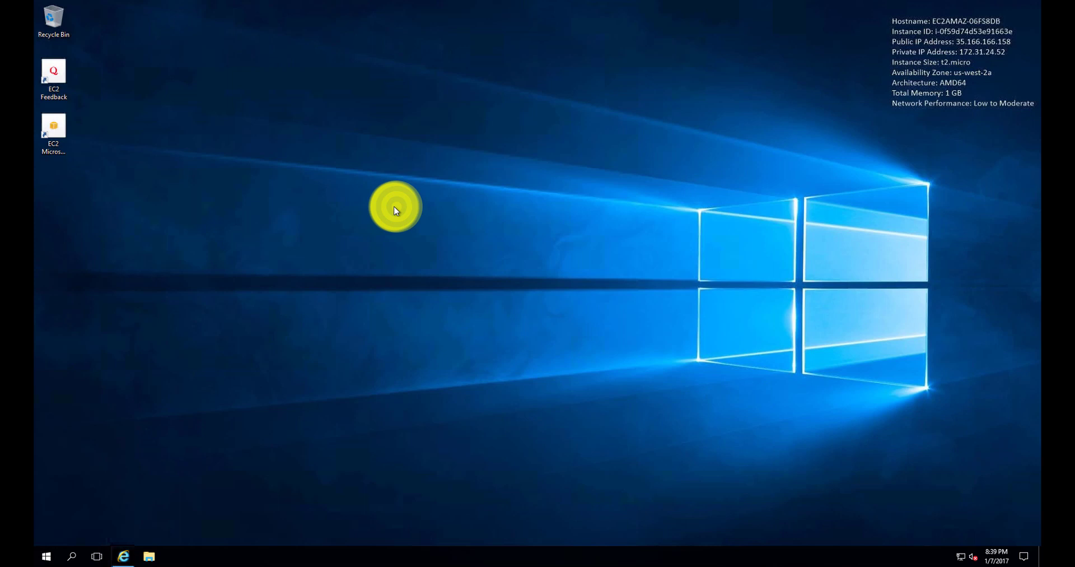
pyautogui.click(402, 171)
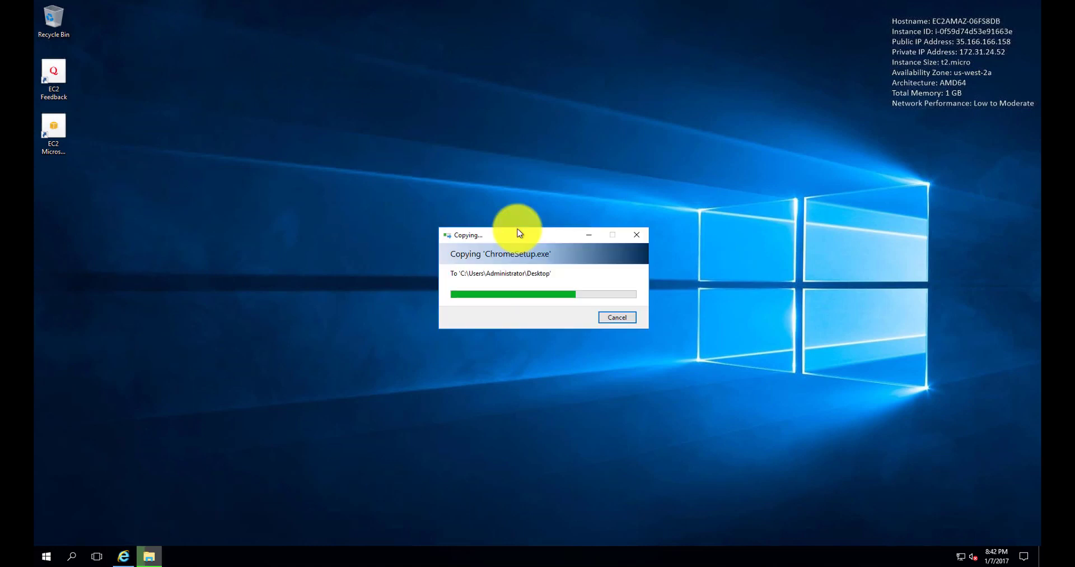
pyautogui.doubleClick(495, 191)
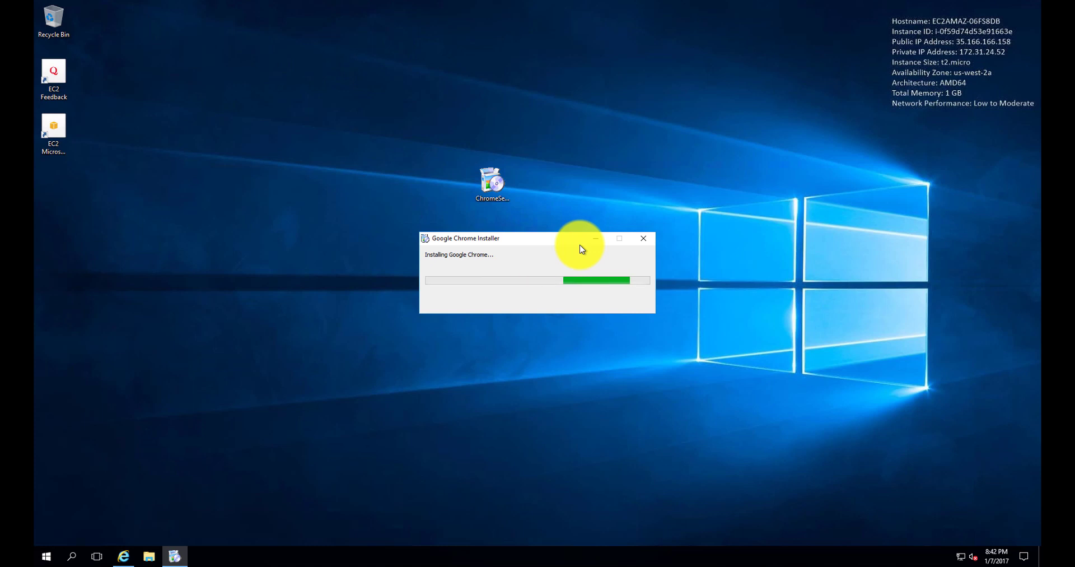
pyautogui.press('super+x')
# Maximize Chrome and replace the welcome page address with a search for 'xampp server'.
pyautogui.click(569, 384)
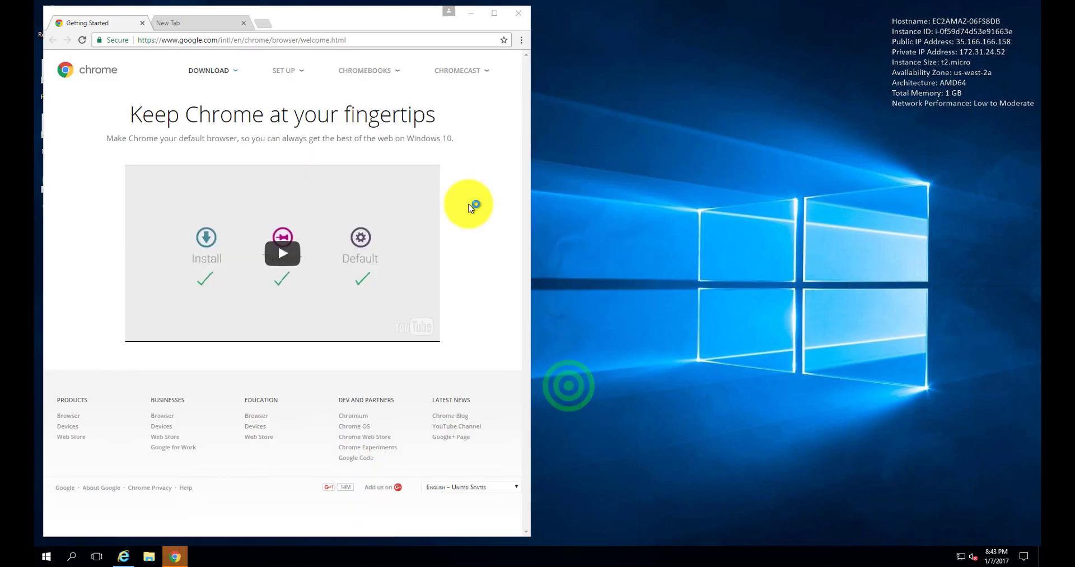
pyautogui.click(494, 11)
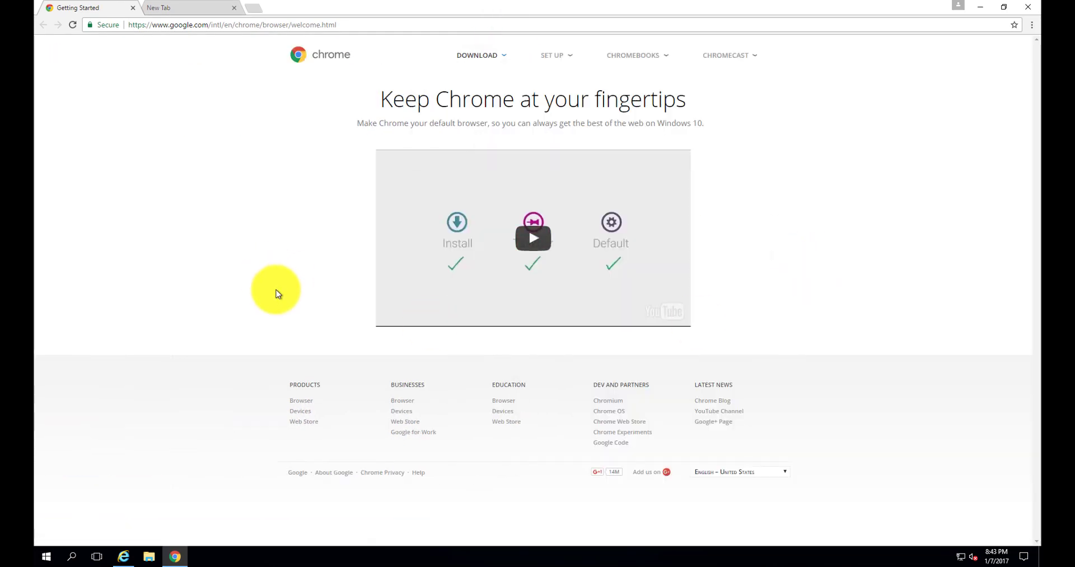
pyautogui.click(289, 25)
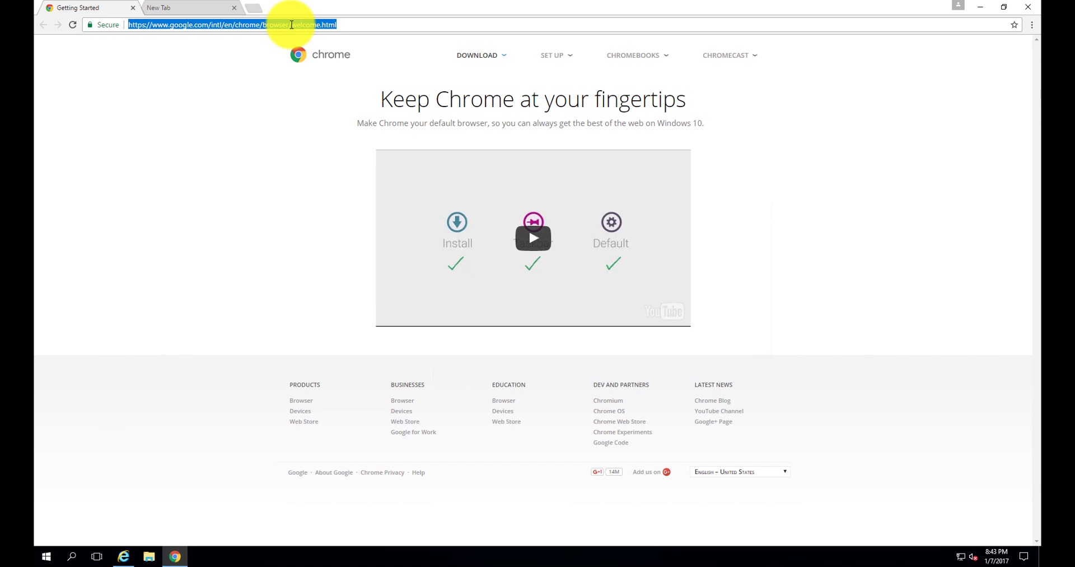
pyautogui.write('w')
pyautogui.press('BackSpace')
pyautogui.press('BackSpace')
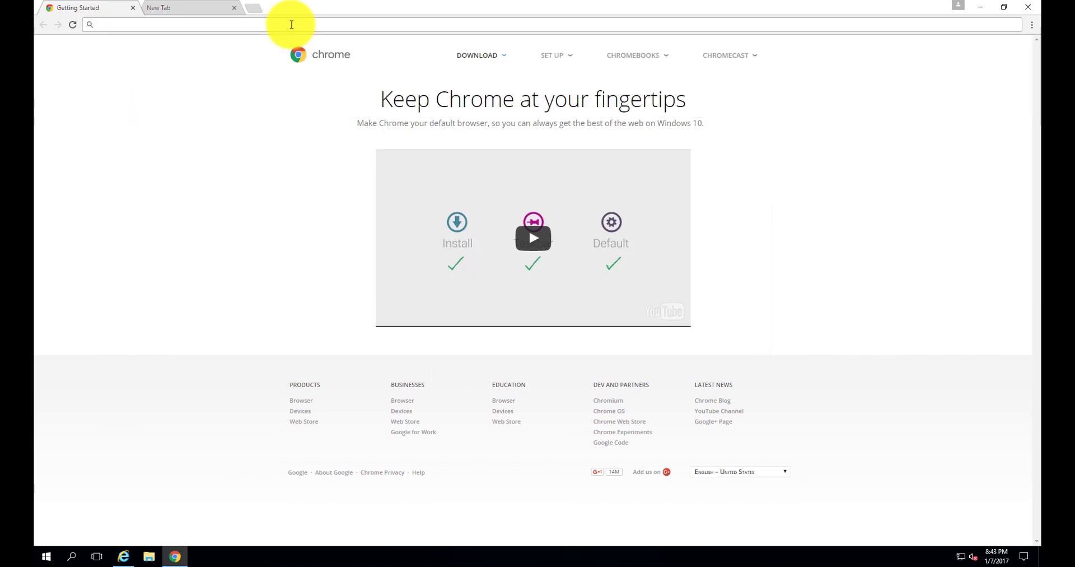
pyautogui.write('xa')
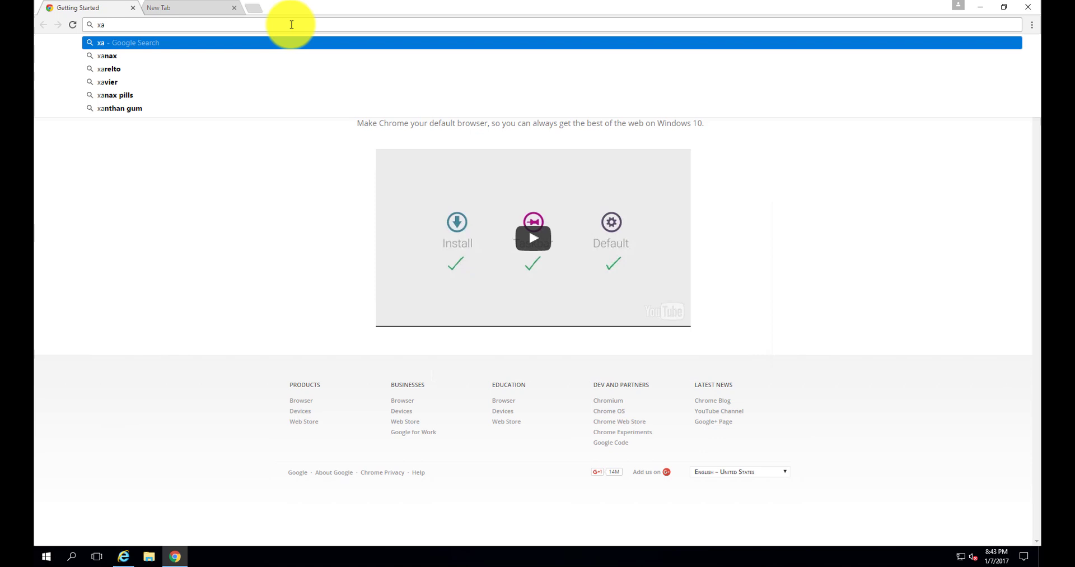
pyautogui.write('mpp se')
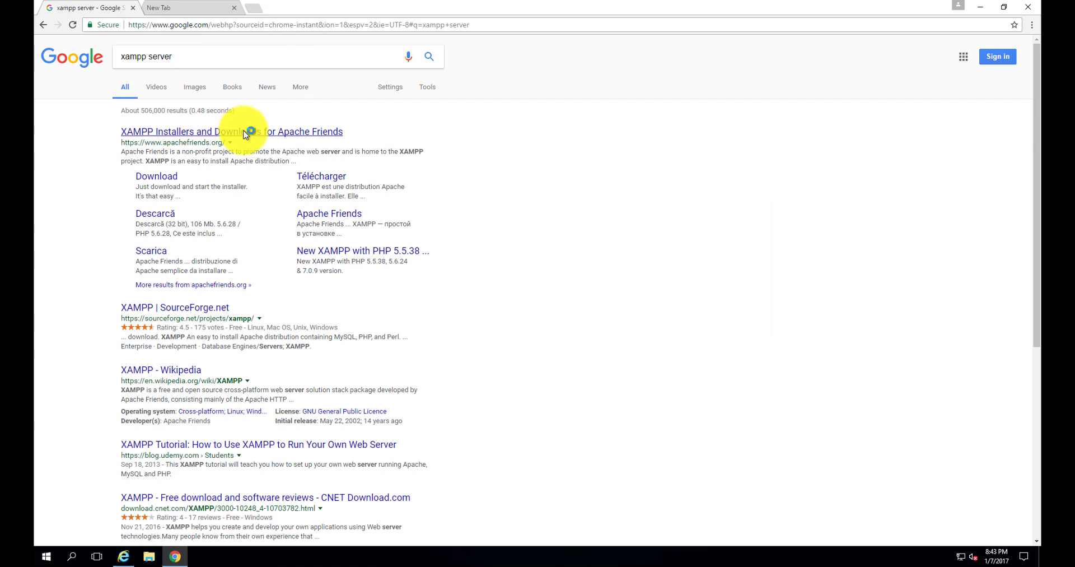
# Download xampp-win32-5.6.28-1-VC11-installer.exe from apachefriends.org and run it past the security warning.
pyautogui.click(244, 133)
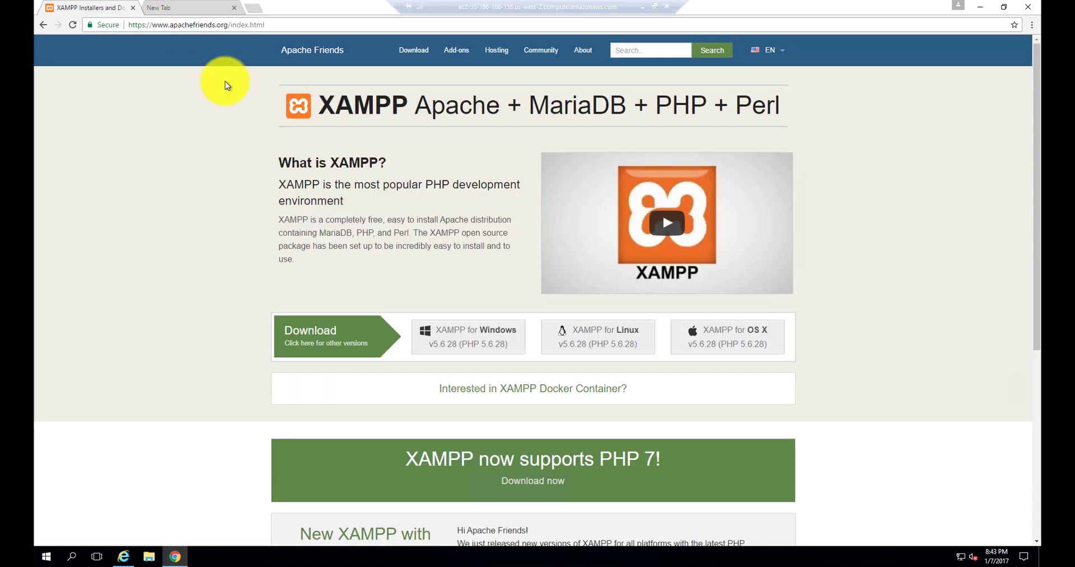
pyautogui.click(482, 339)
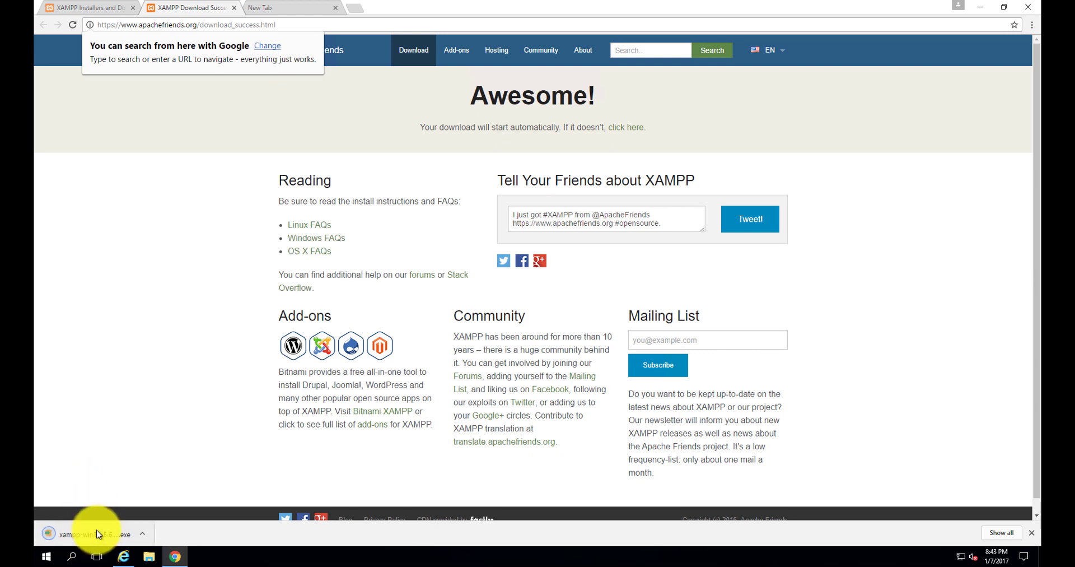
pyautogui.click(96, 533)
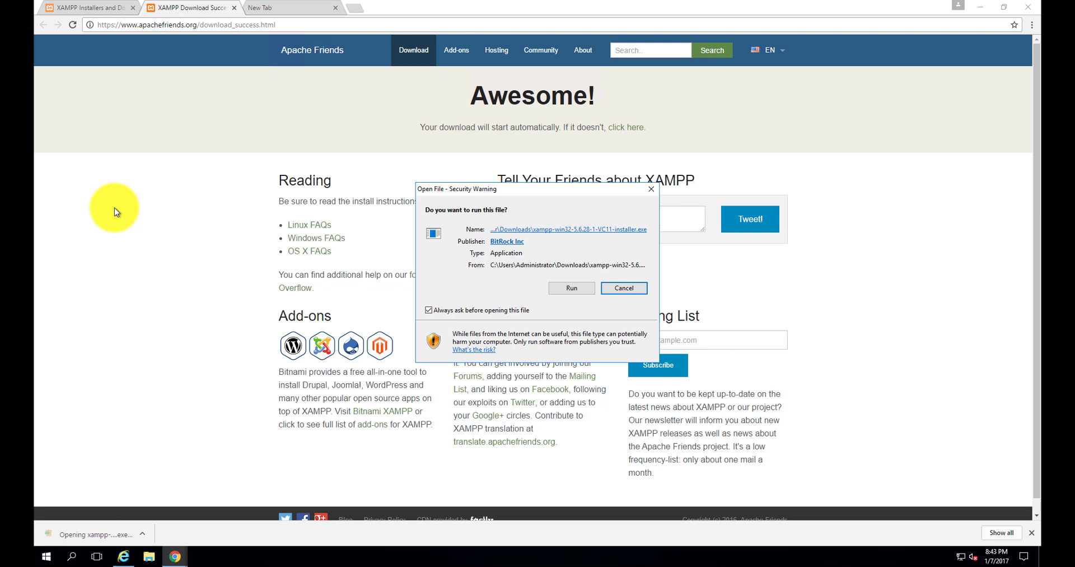
pyautogui.click(573, 288)
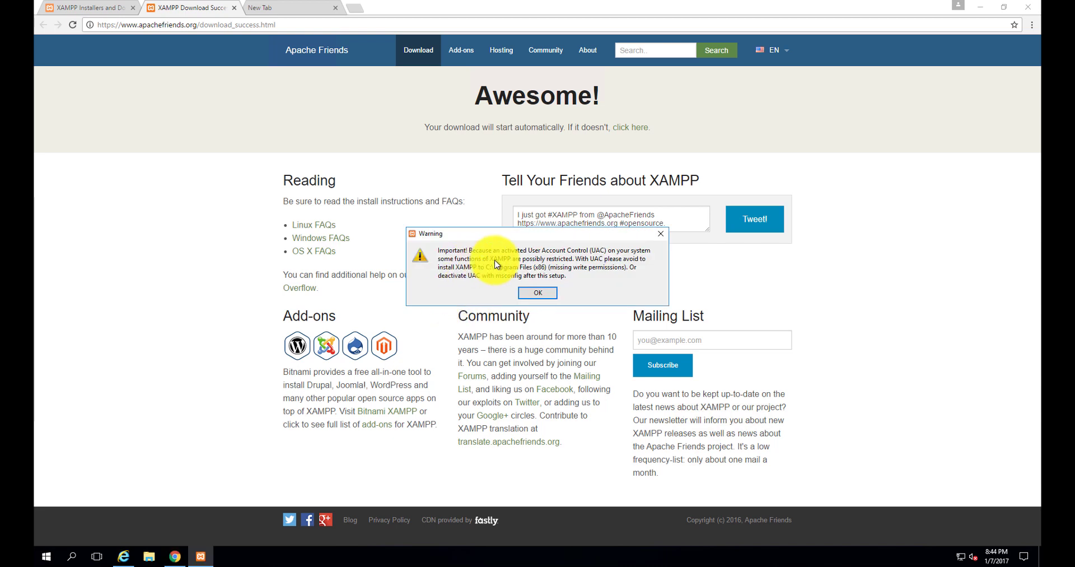
# Install XAMPP with default components into C:\xampp, opening the Bitnami link in Google Chrome.
pyautogui.click(533, 291)
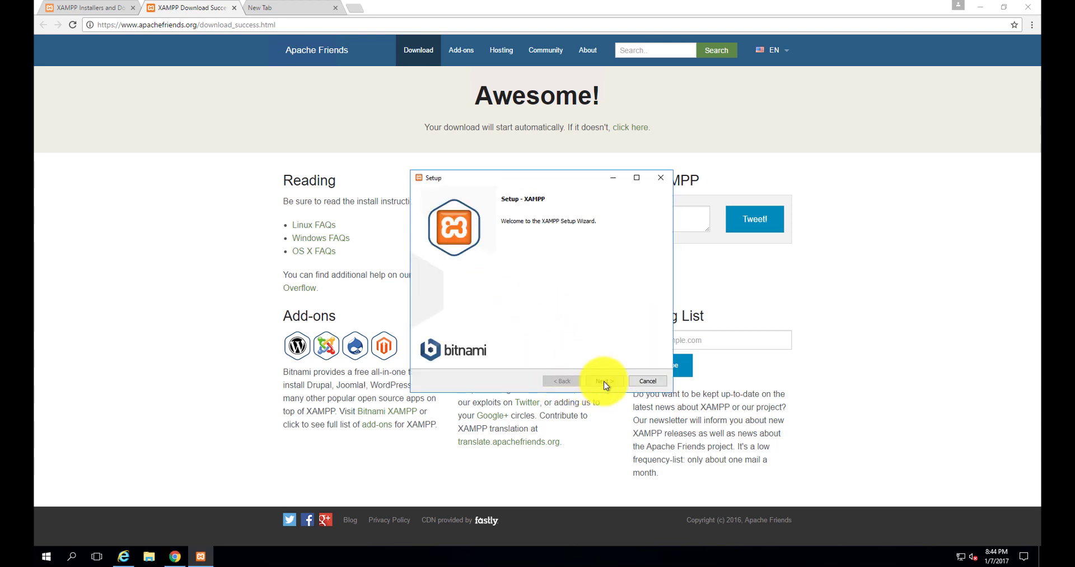
pyautogui.click(604, 380)
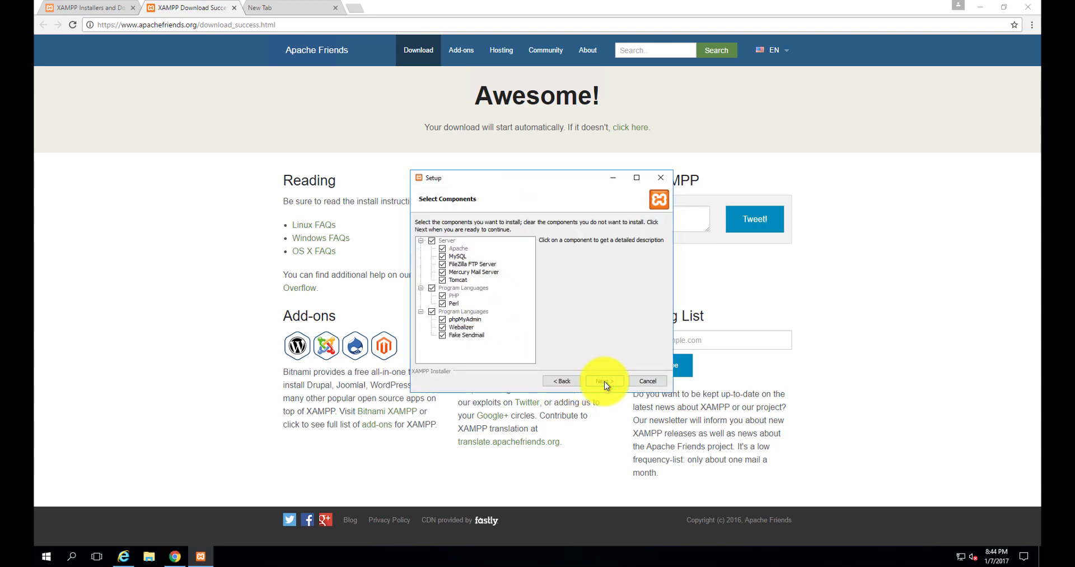
pyautogui.click(603, 381)
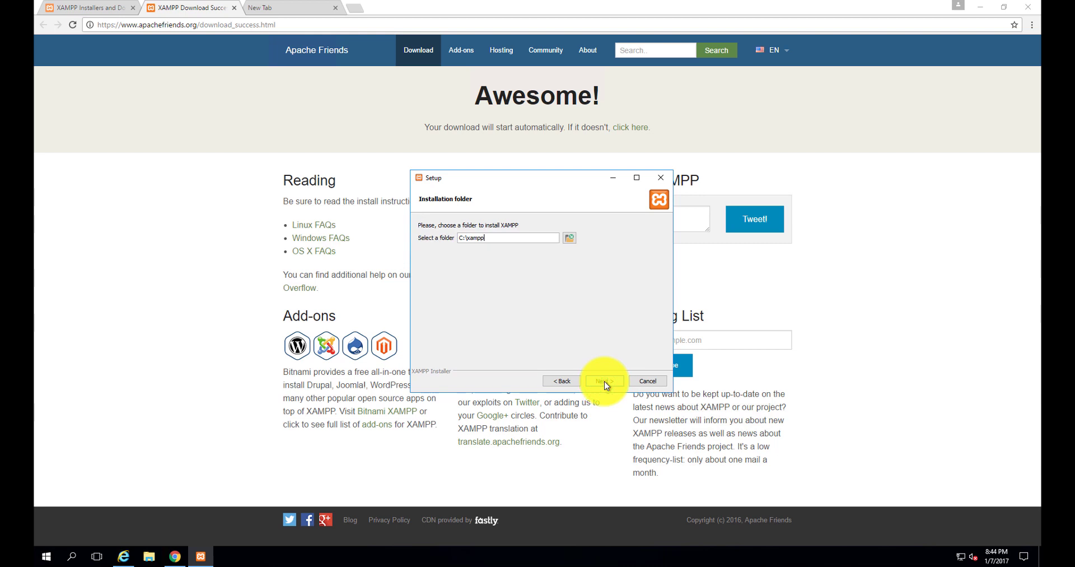
pyautogui.click(604, 381)
pyautogui.click(604, 381)
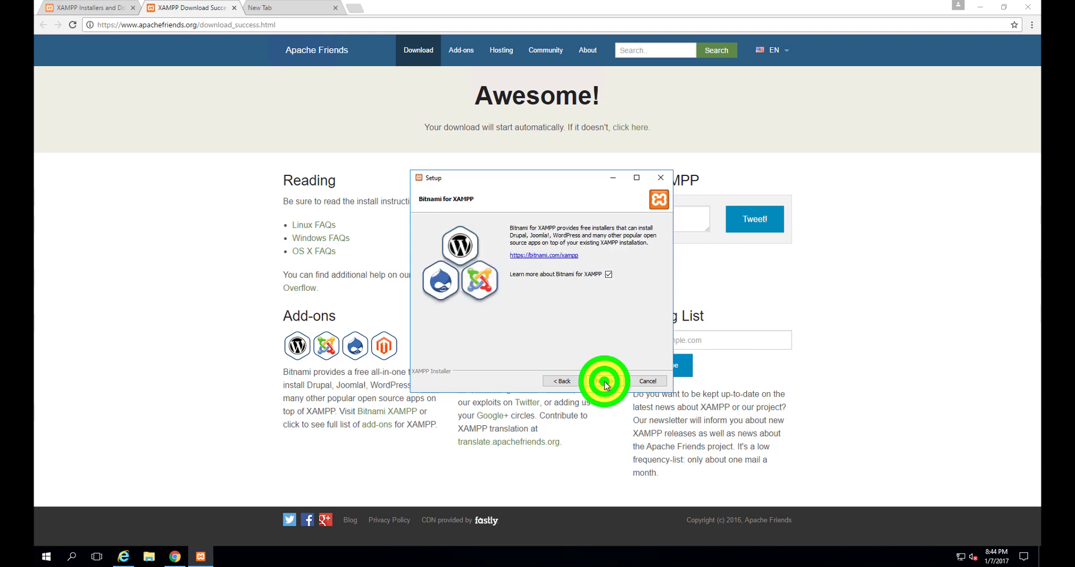
pyautogui.click(604, 380)
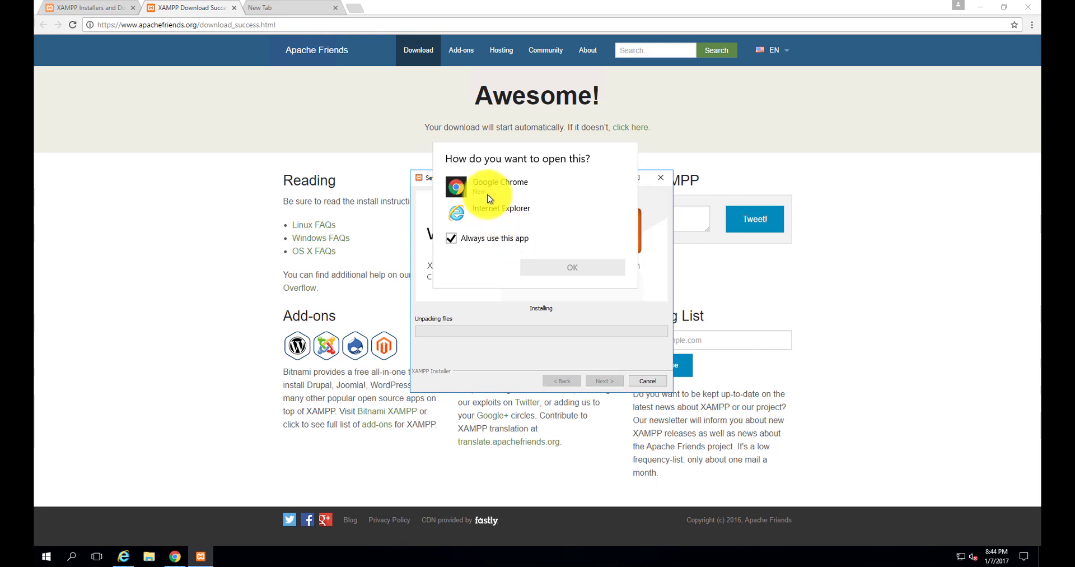
pyautogui.click(485, 193)
pyautogui.click(564, 267)
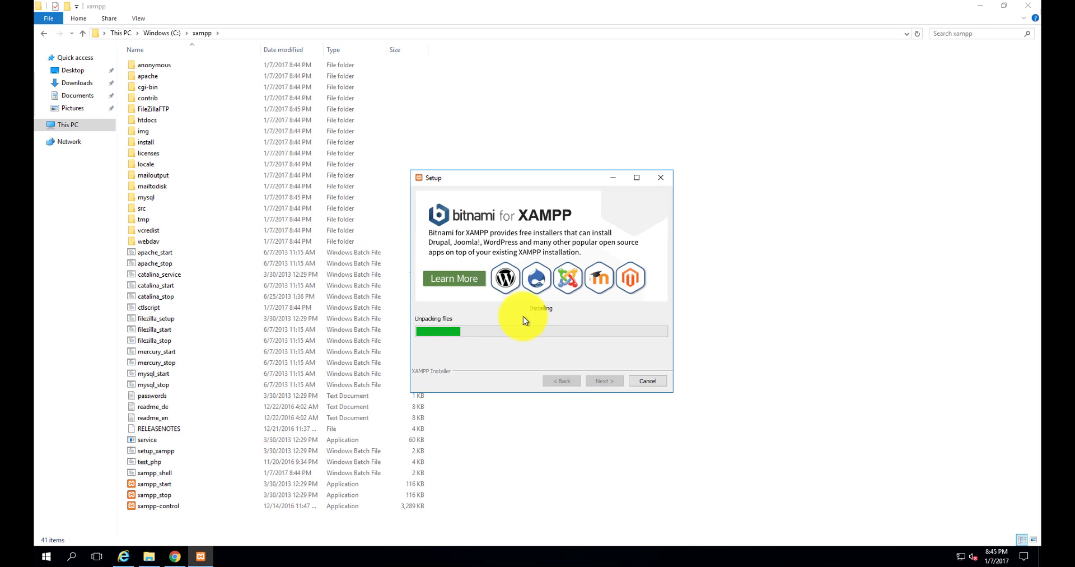
# Search Windows for 'firewall' and launch Windows Firewall with Advanced Security.
pyautogui.click(70, 563)
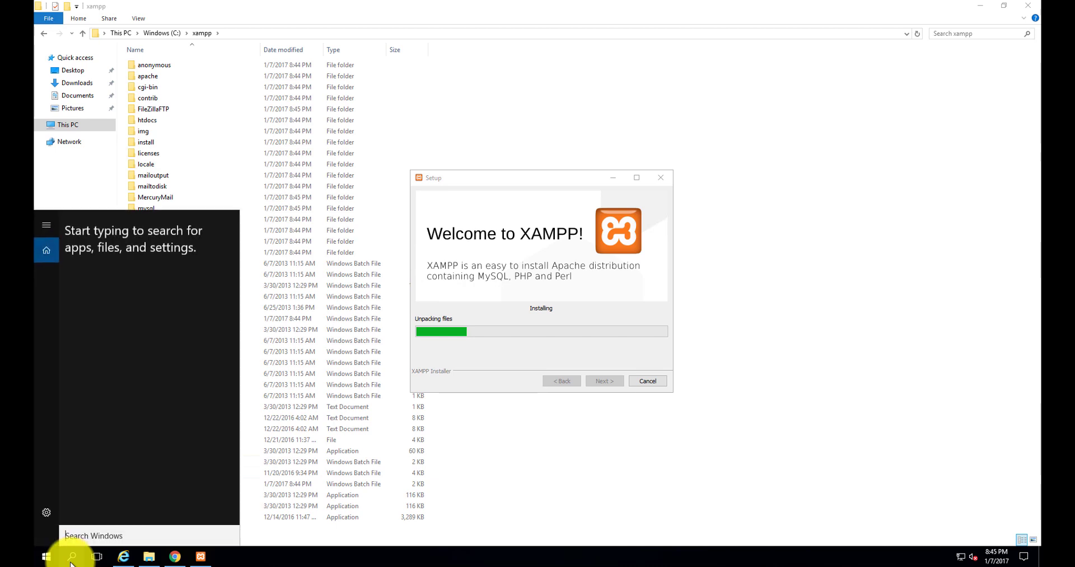
pyautogui.write('f')
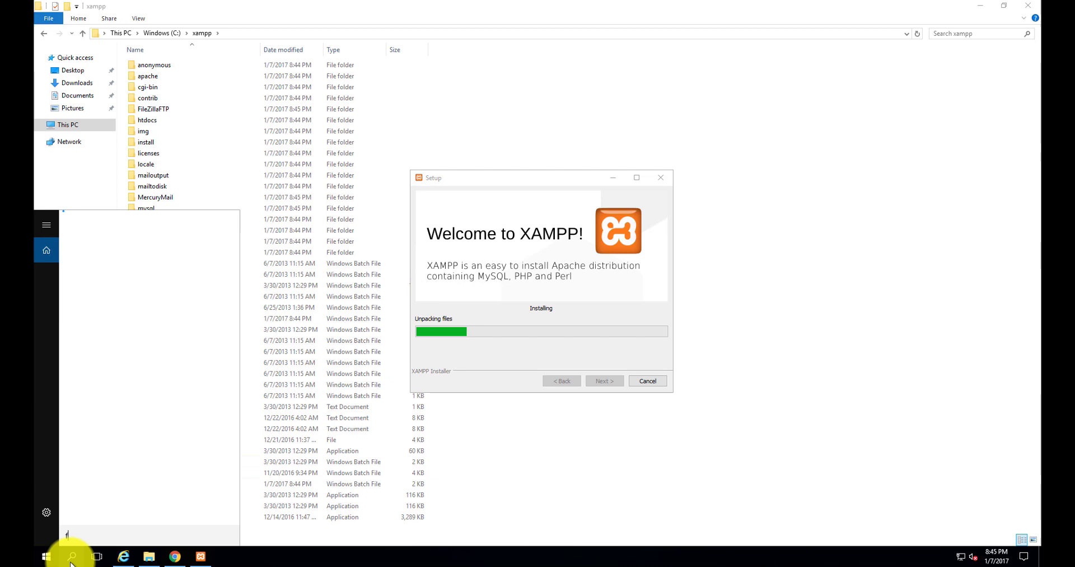
pyautogui.write('i')
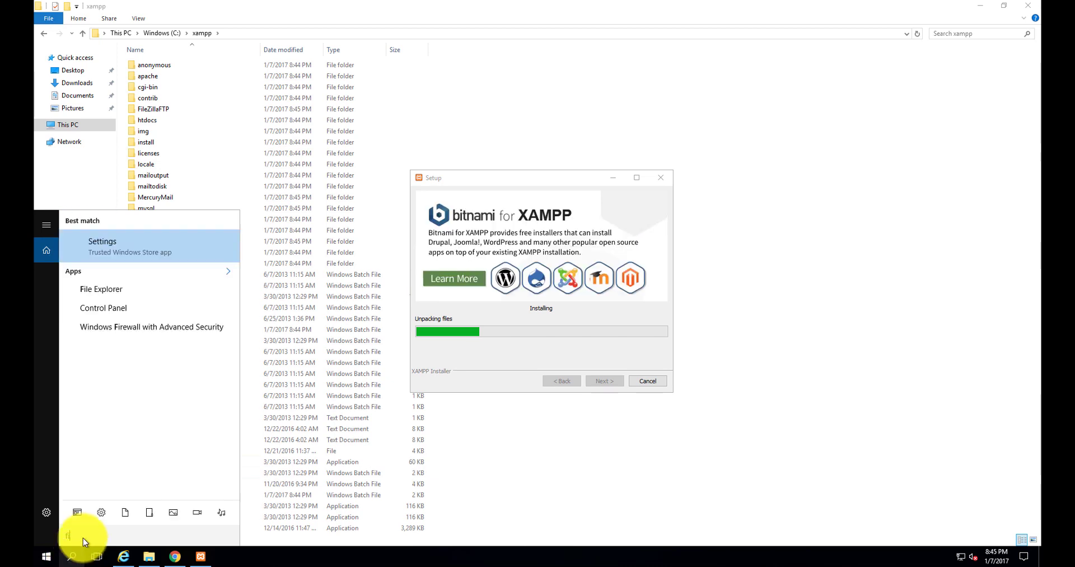
pyautogui.write('rewall')
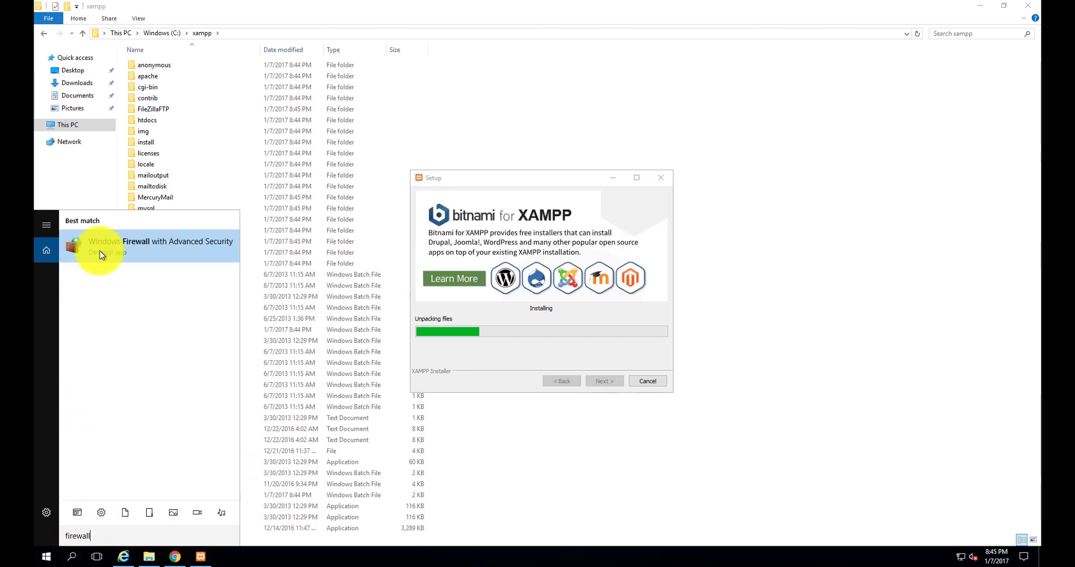
pyautogui.click(103, 255)
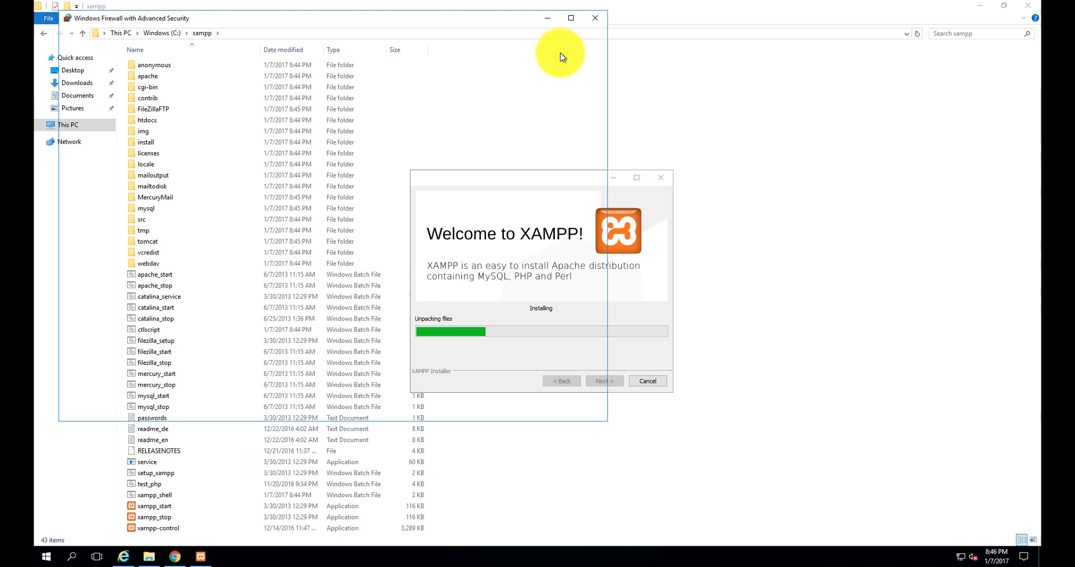
# Set Inbound connections to Allow on the Domain, Private and Public profiles, then apply and close.
pyautogui.click(571, 18)
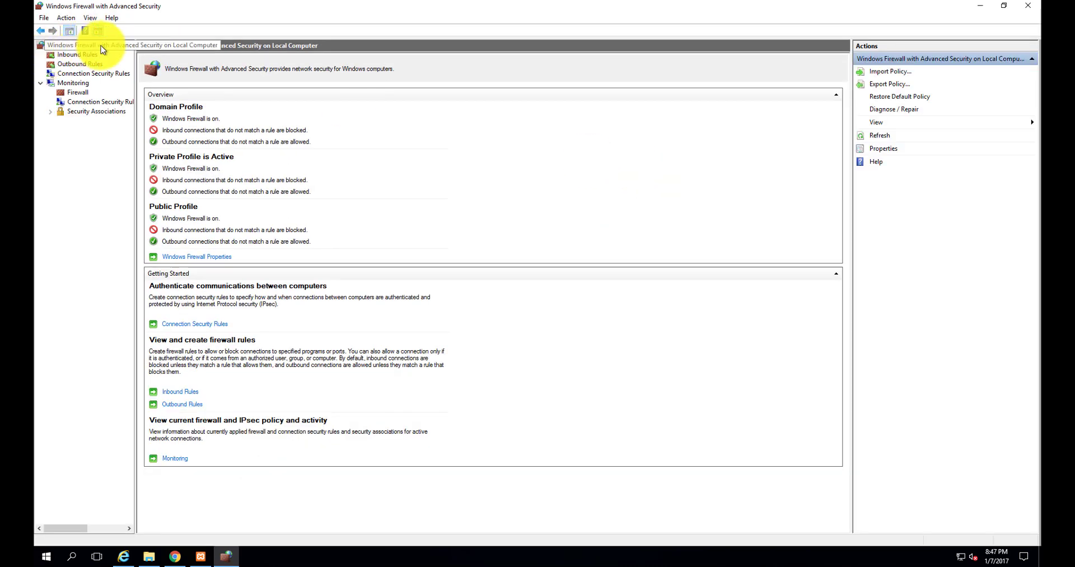
pyautogui.click(199, 256)
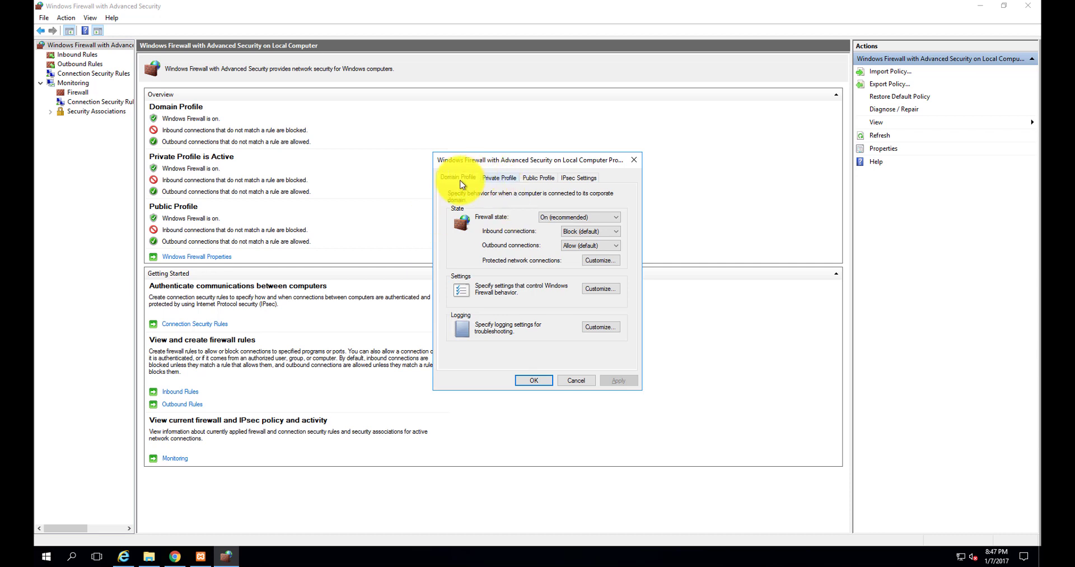
pyautogui.click(588, 231)
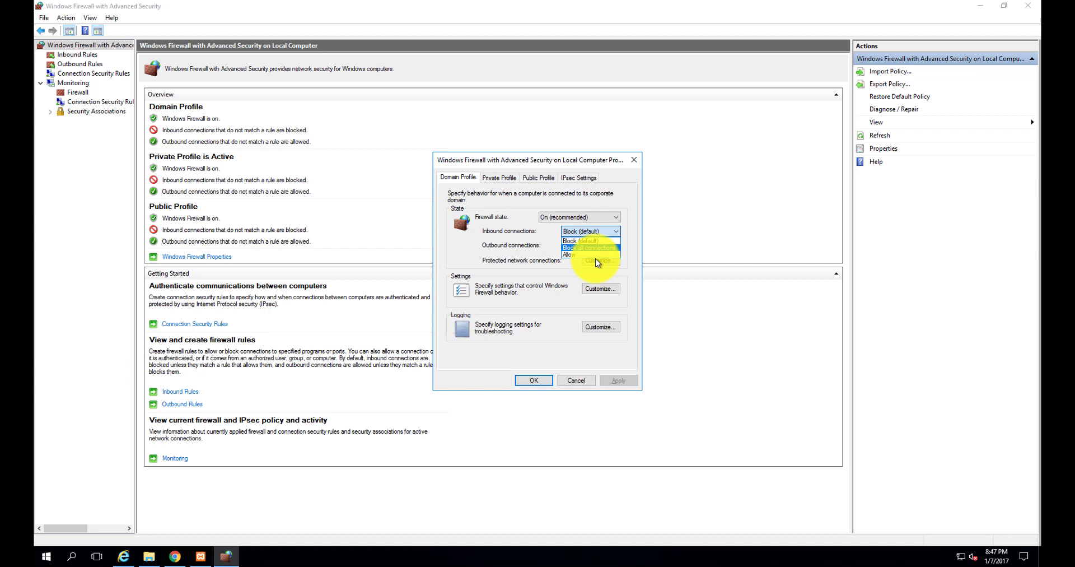
pyautogui.click(594, 254)
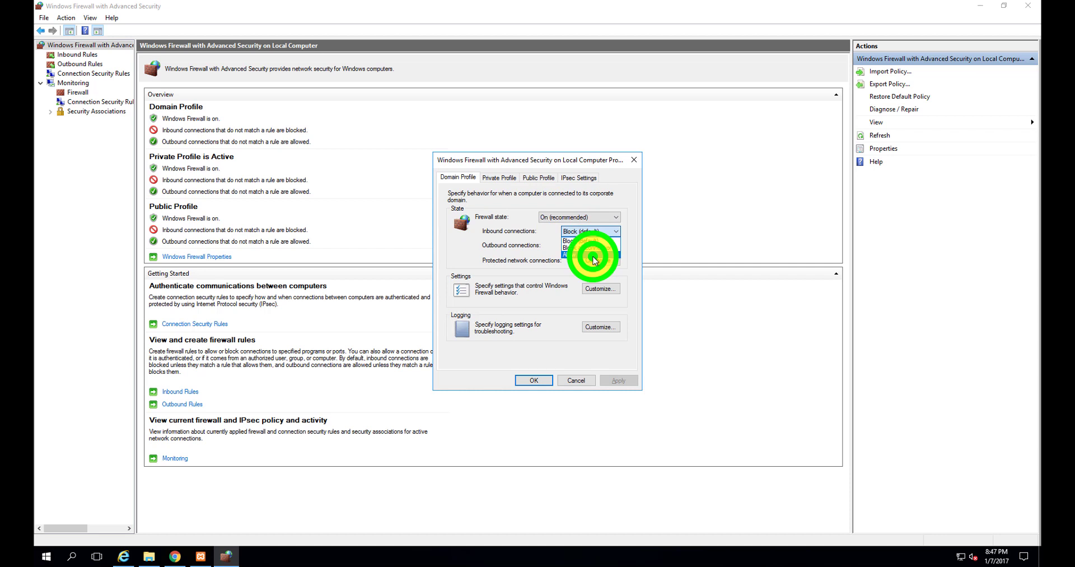
pyautogui.click(492, 178)
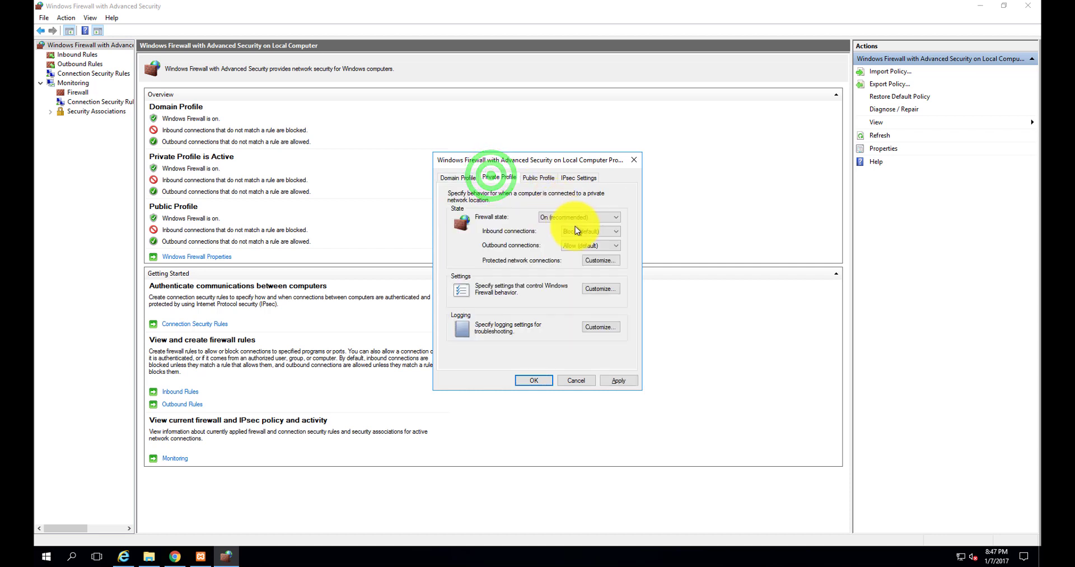
pyautogui.click(579, 231)
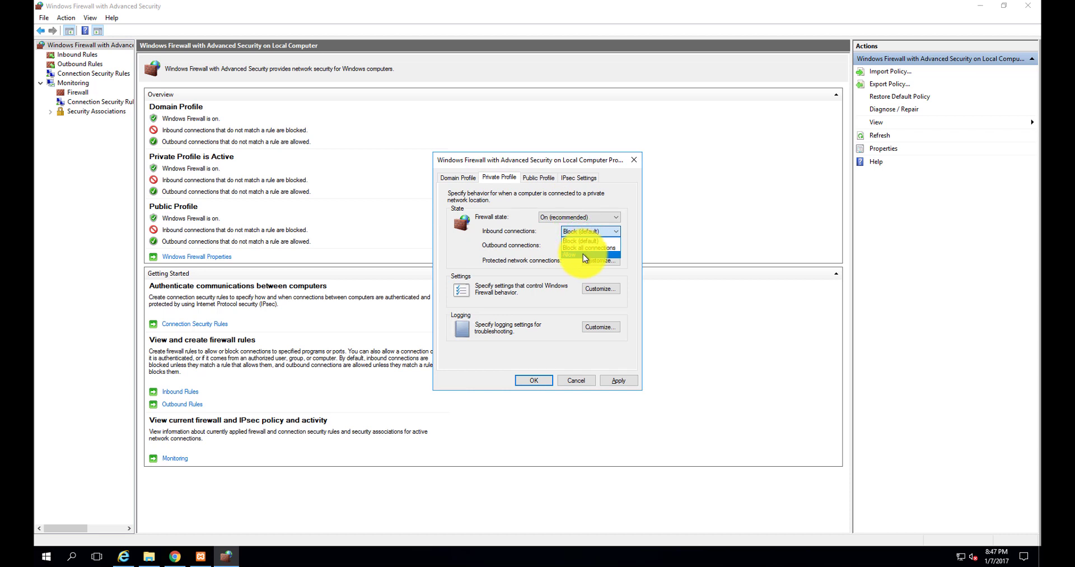
pyautogui.click(582, 254)
pyautogui.click(535, 177)
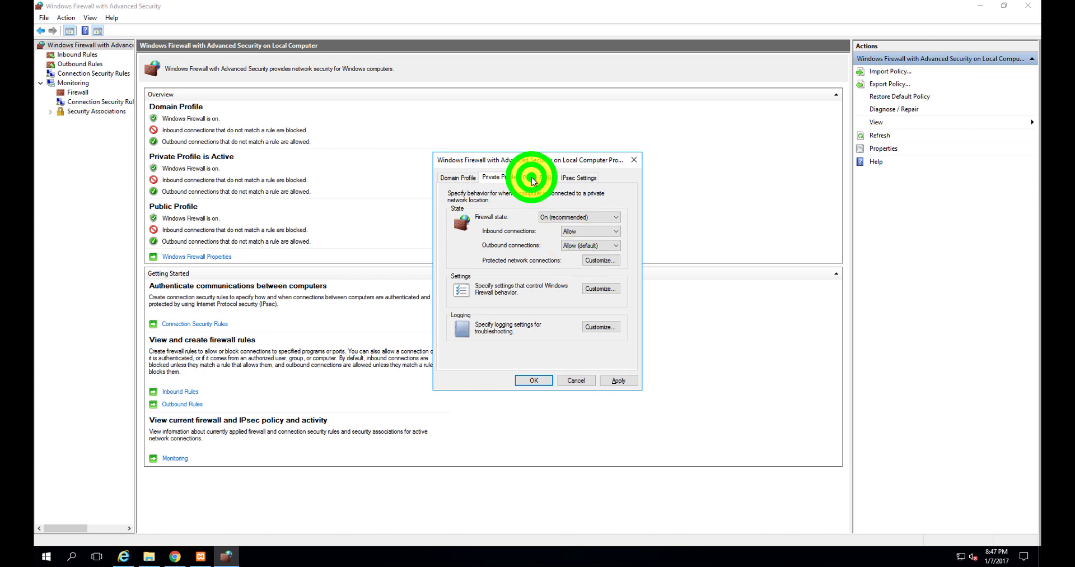
pyautogui.click(583, 231)
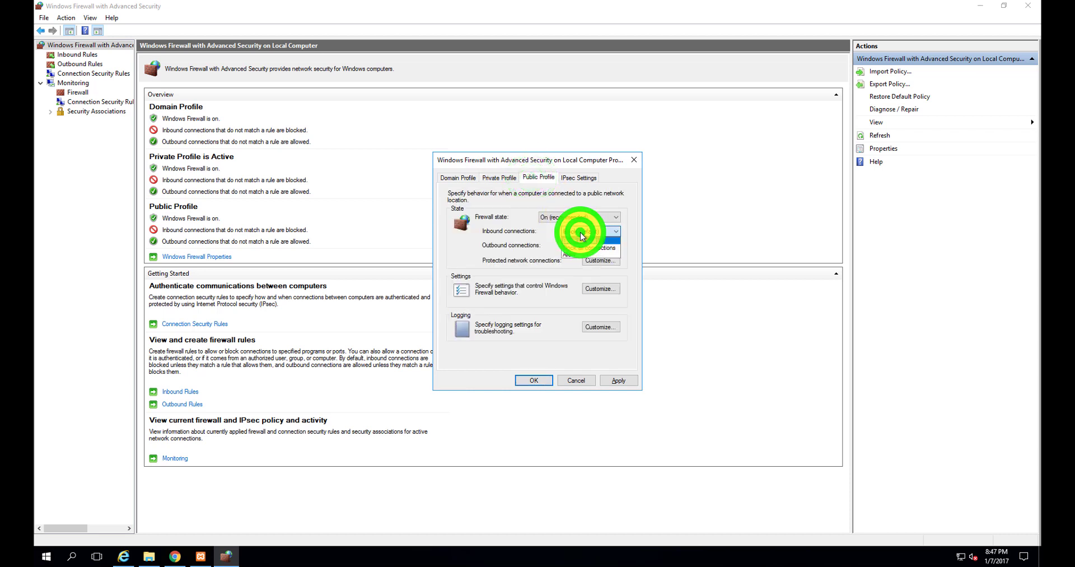
pyautogui.click(580, 254)
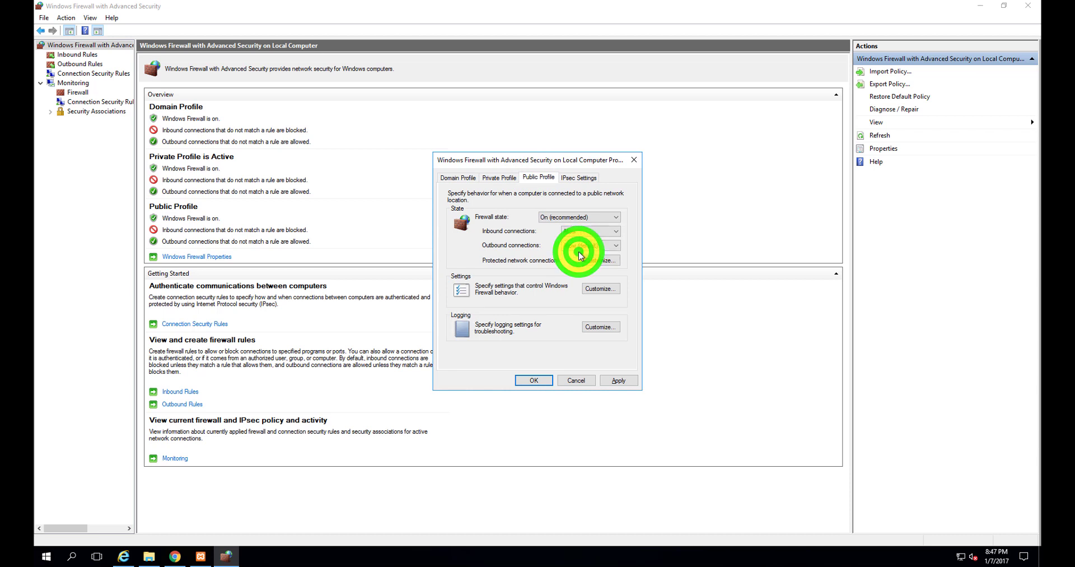
pyautogui.click(541, 381)
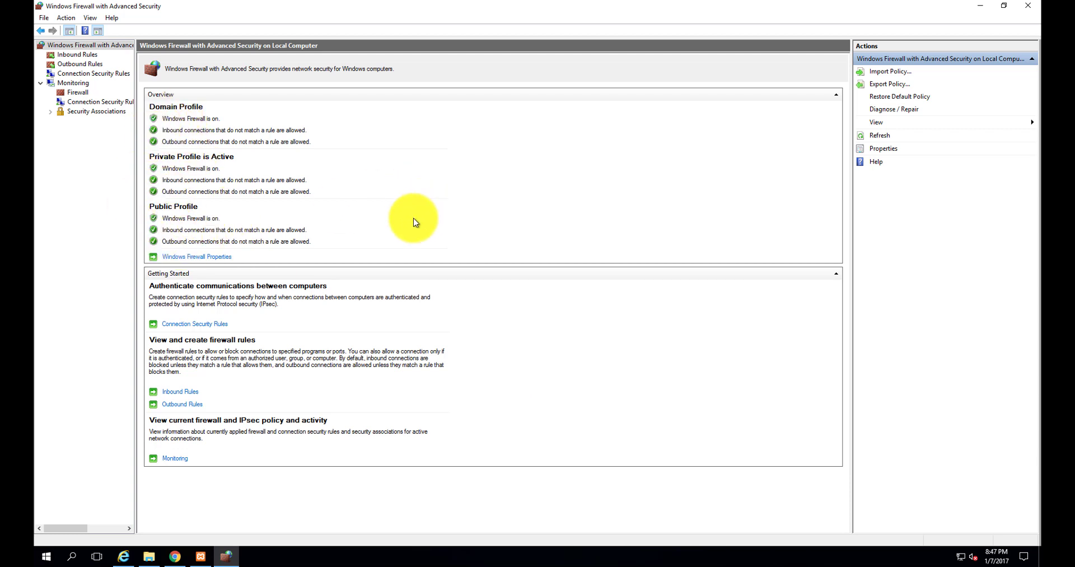
pyautogui.click(1046, 7)
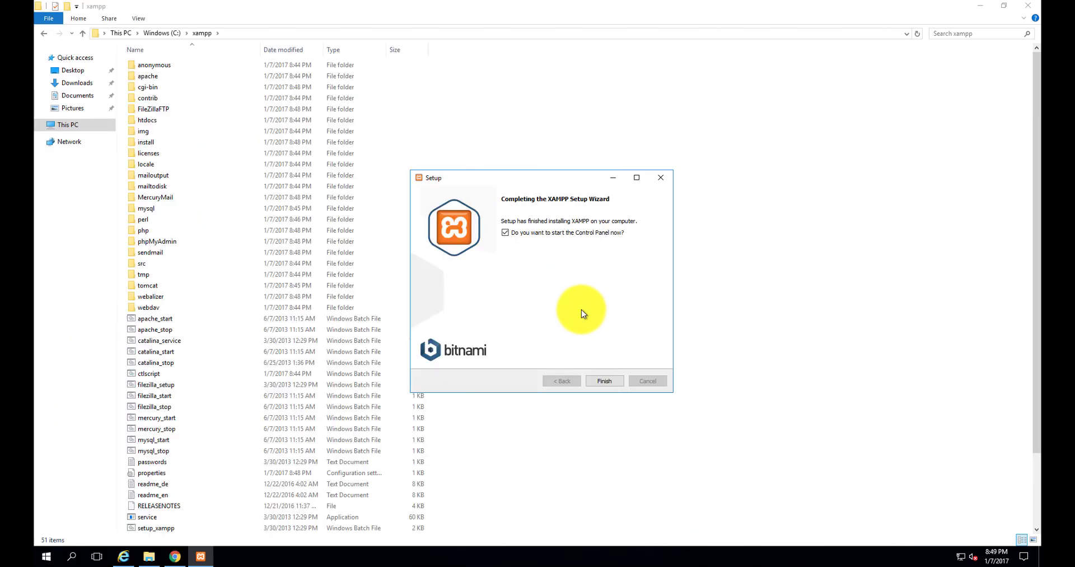
# Finish setup so the Control Panel launches, and save English (US flag) as its language.
pyautogui.click(609, 383)
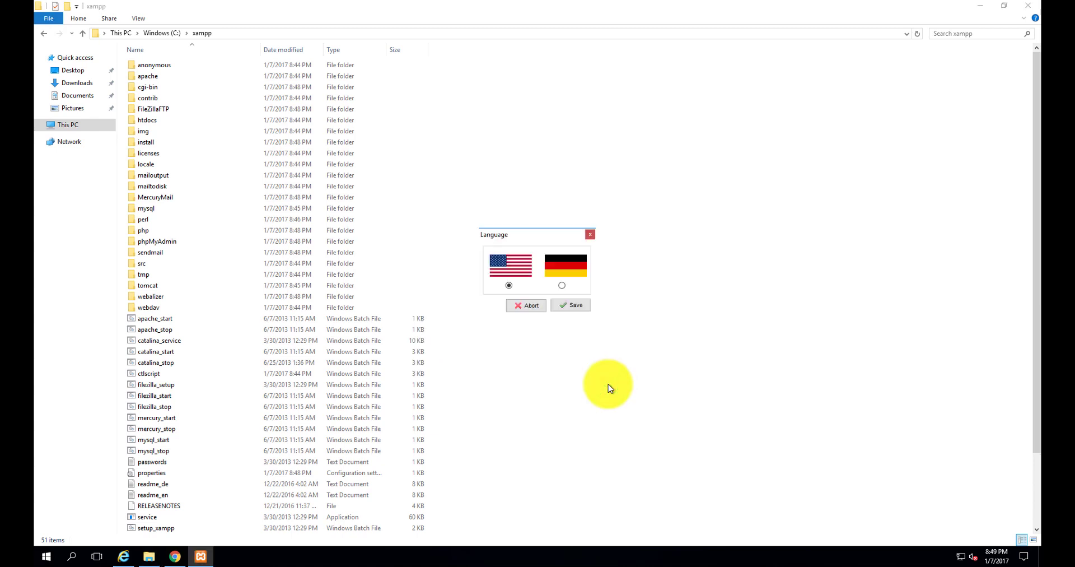
pyautogui.click(567, 308)
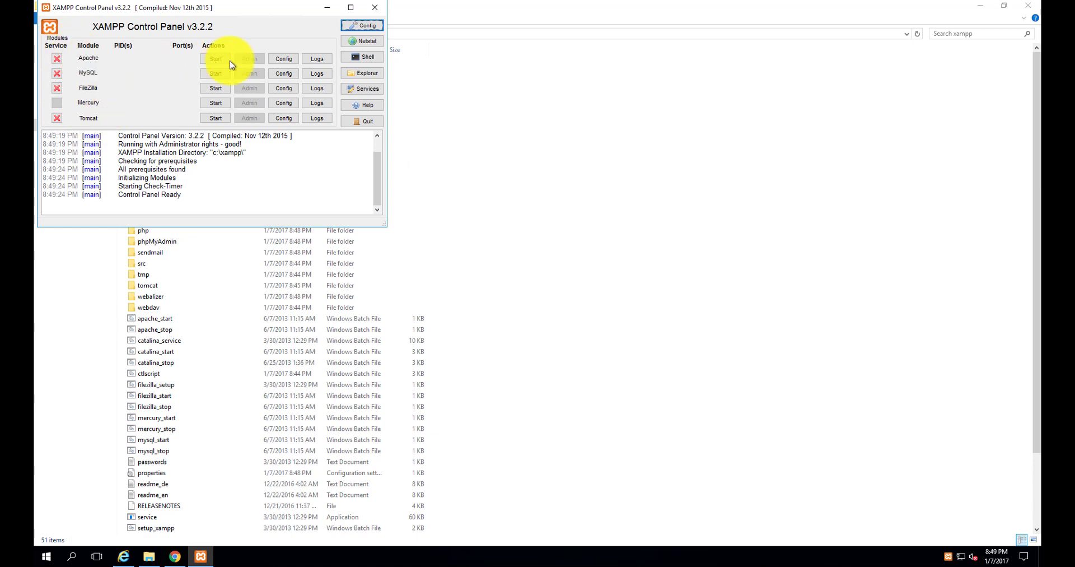
# Start Apache (ports 80, 443) and MySQL (port 3306), then move the control panel aside.
pyautogui.click(213, 60)
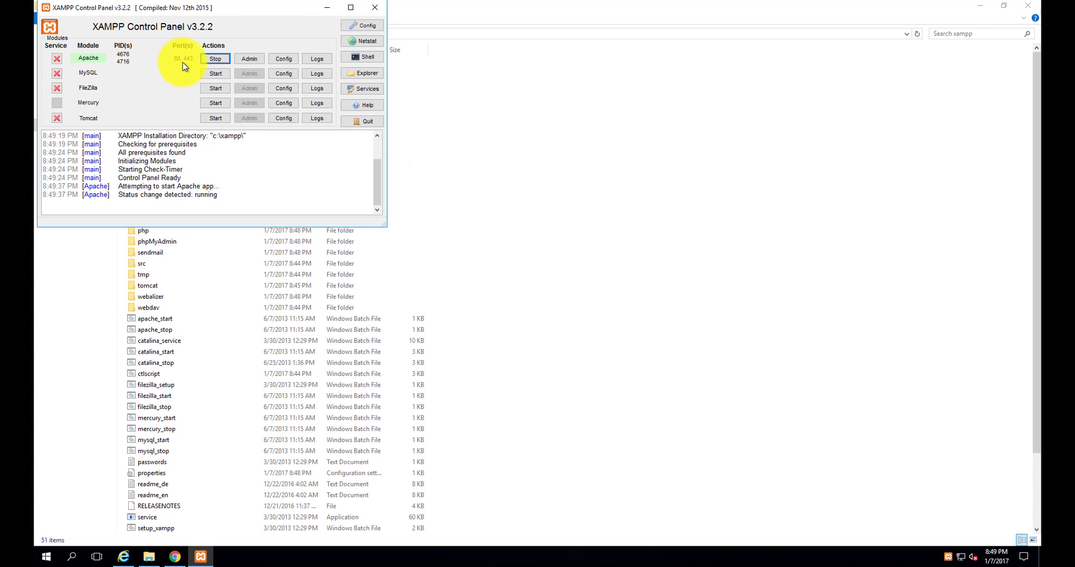
pyautogui.click(212, 75)
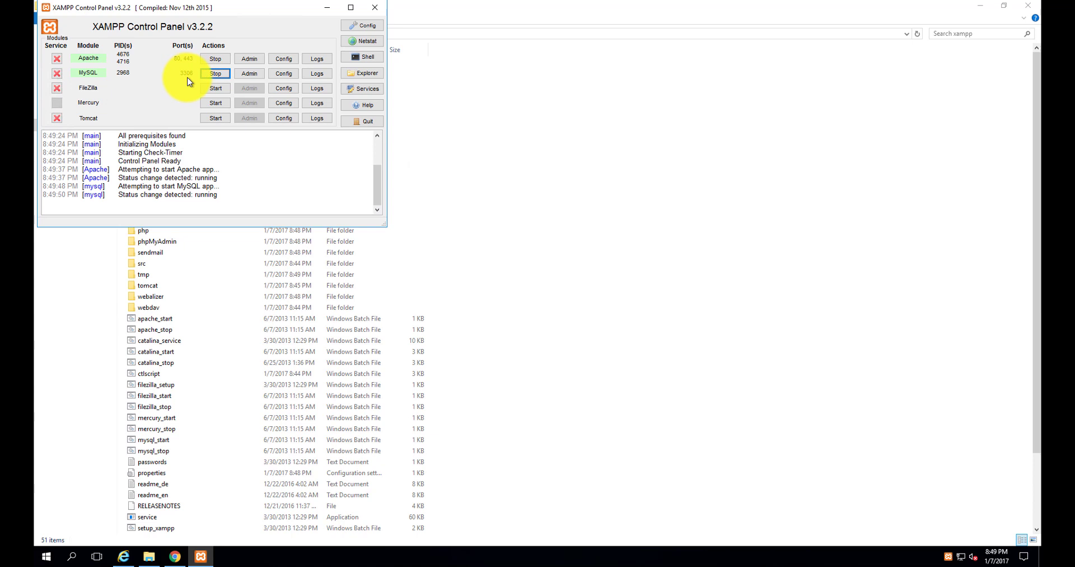
pyautogui.click(174, 24)
pyautogui.moveTo(194, 11); pyautogui.dragTo(246, 48)
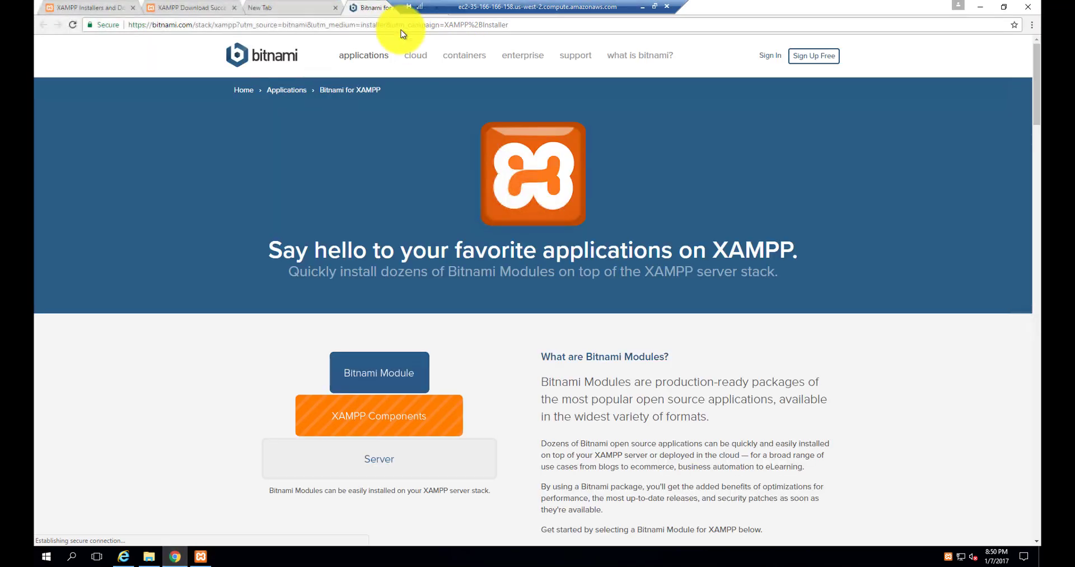
# Load localhost in the new Chrome tab to reach the localhost/dashboard Welcome to XAMPP page.
pyautogui.click(285, 14)
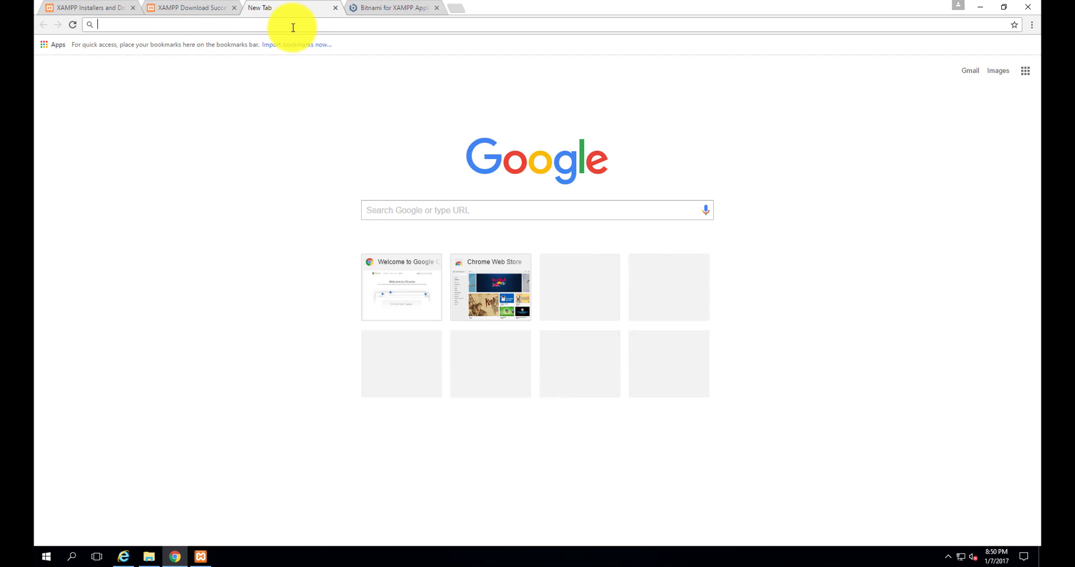
pyautogui.write('localhost')
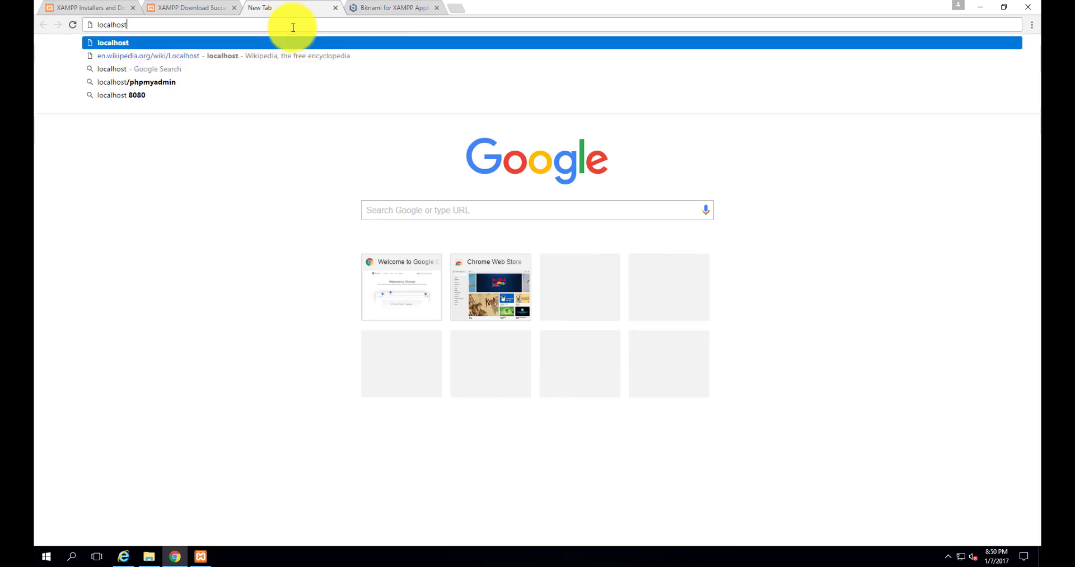
pyautogui.press('Return')
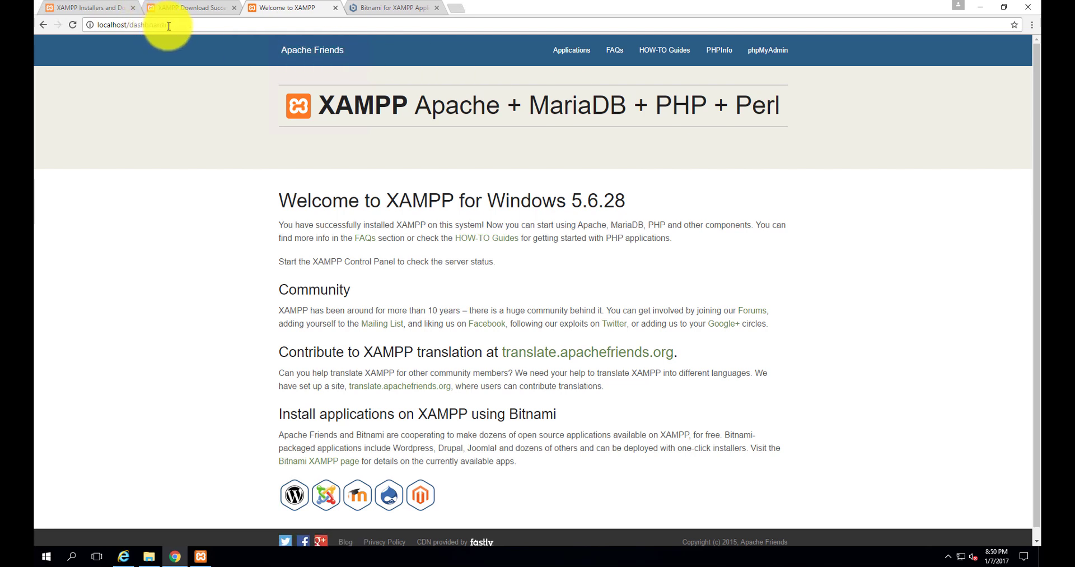
pyautogui.moveTo(165, 25); pyautogui.dragTo(135, 26)
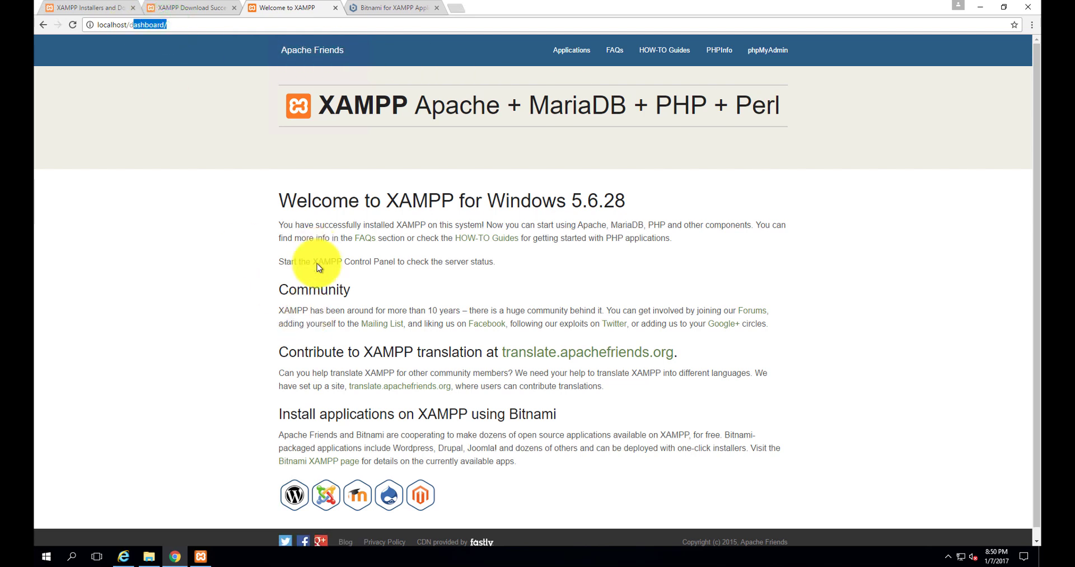
# Open C:\xampp\htdocs\index.php in Notepad to view its PHP redirect code.
pyautogui.click(150, 554)
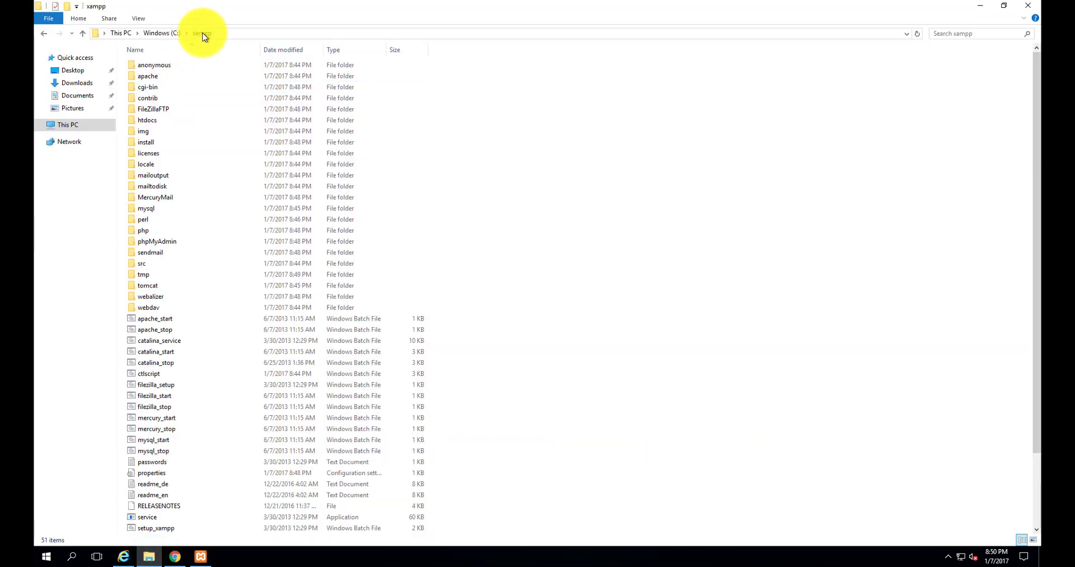
pyautogui.doubleClick(156, 120)
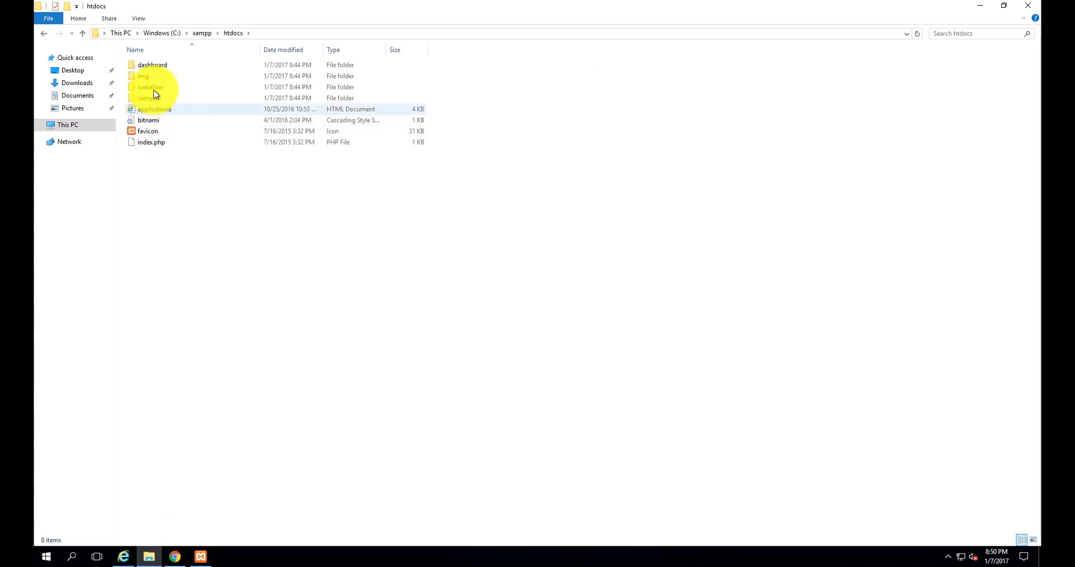
pyautogui.click(155, 144)
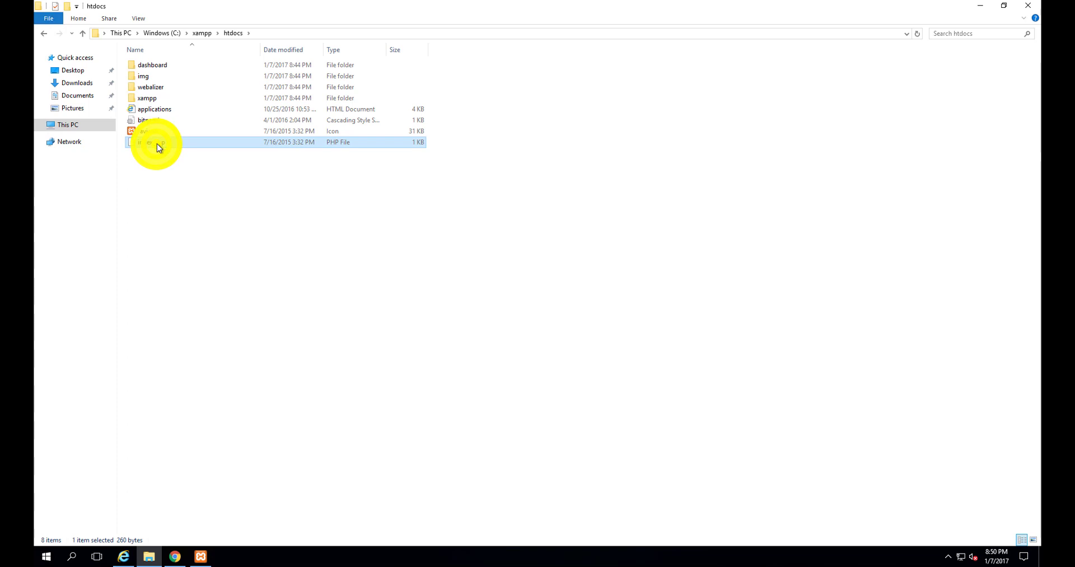
pyautogui.rightClick(157, 144)
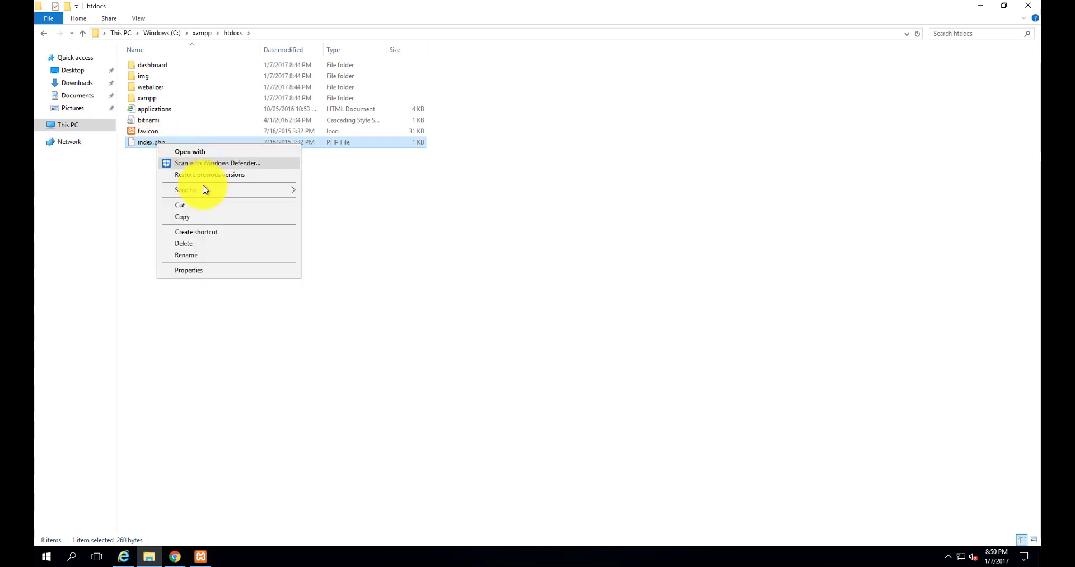
pyautogui.click(144, 145)
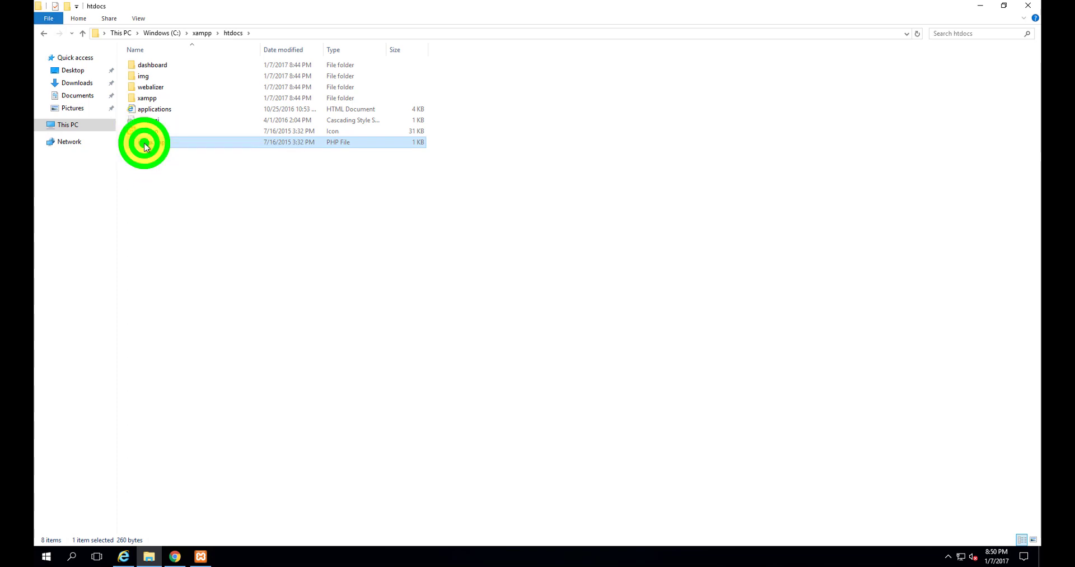
pyautogui.doubleClick(144, 145)
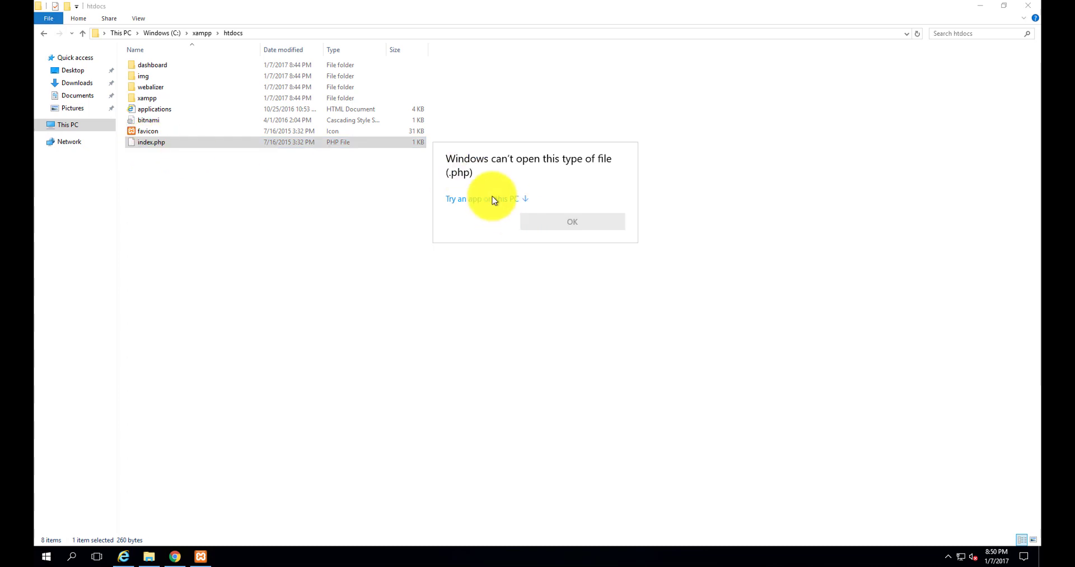
pyautogui.click(489, 199)
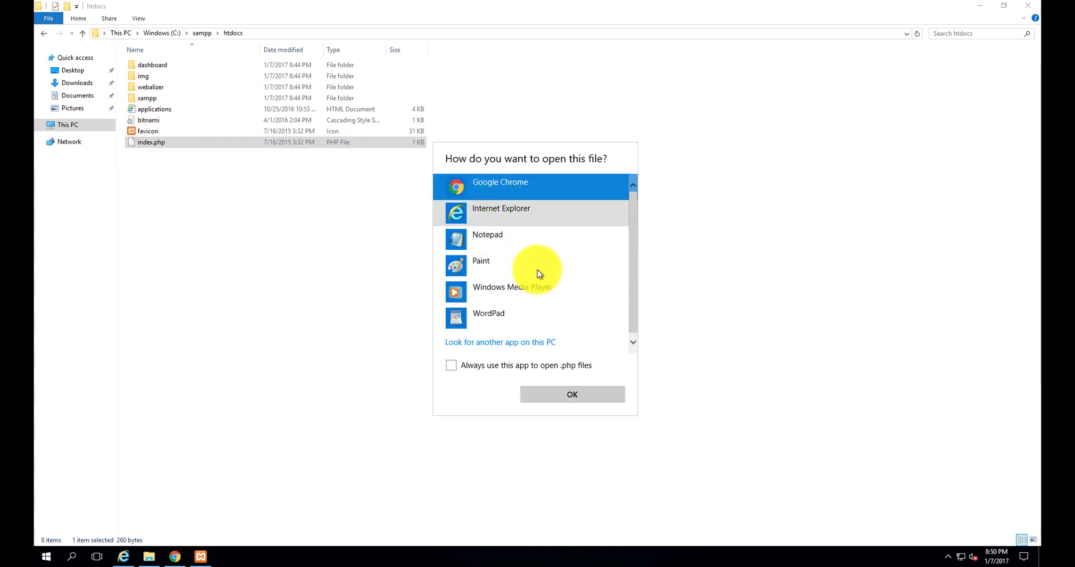
pyautogui.click(501, 239)
pyautogui.click(560, 397)
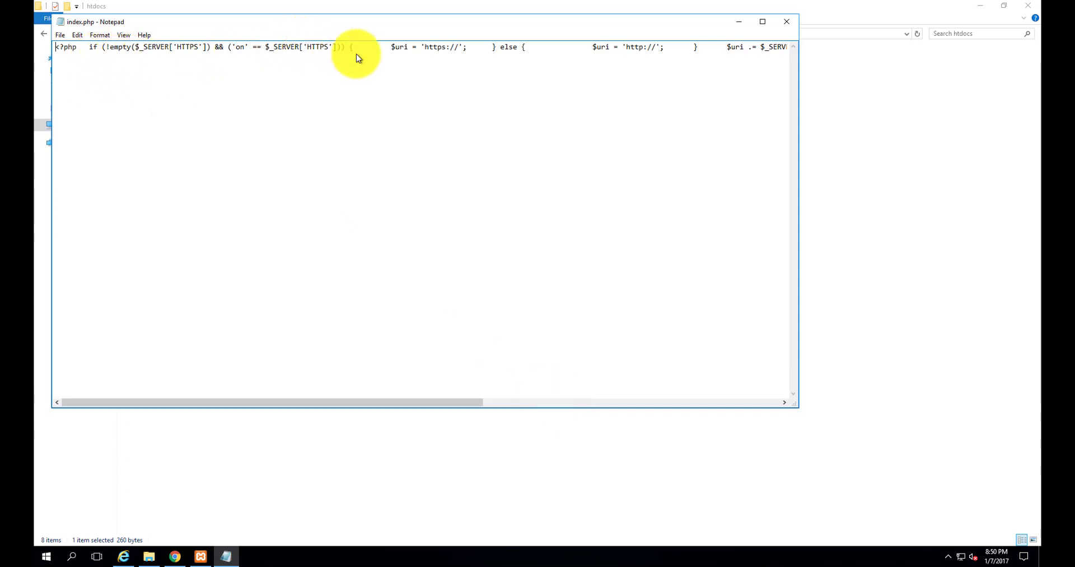
pyautogui.click(428, 402)
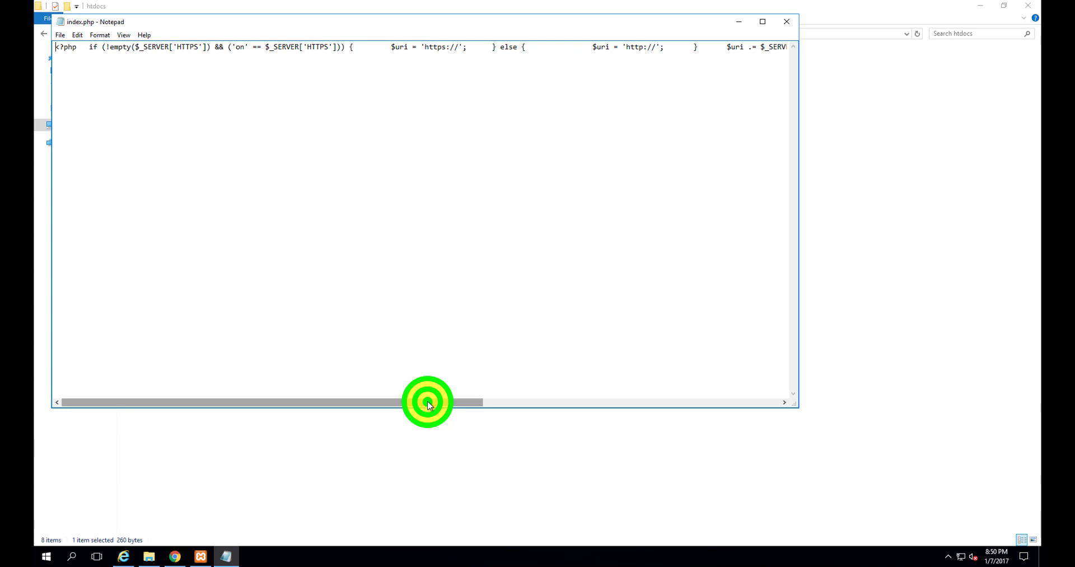
pyautogui.moveTo(427, 402); pyautogui.dragTo(738, 374)
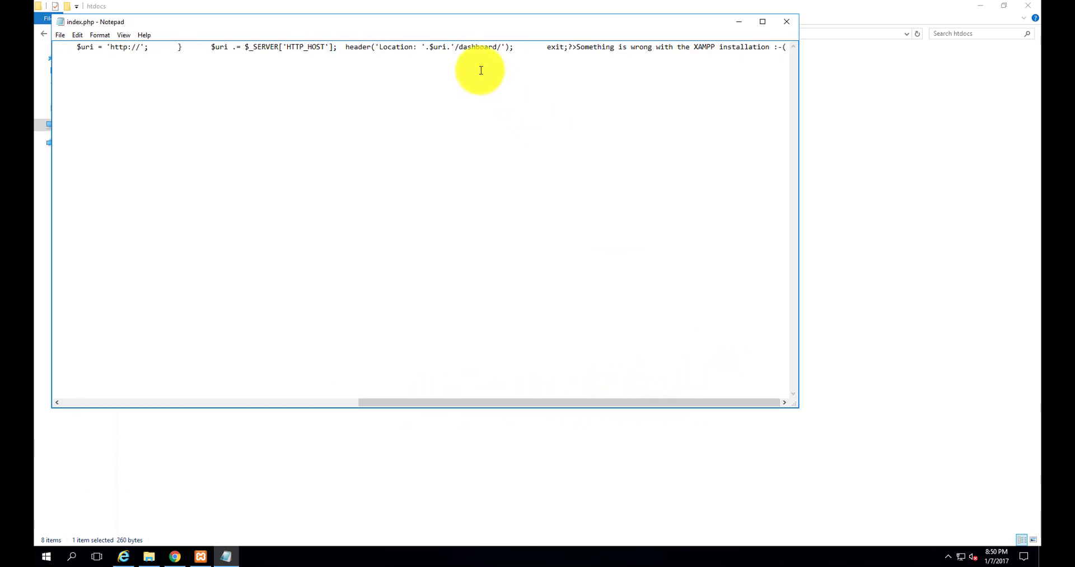
pyautogui.click(457, 45)
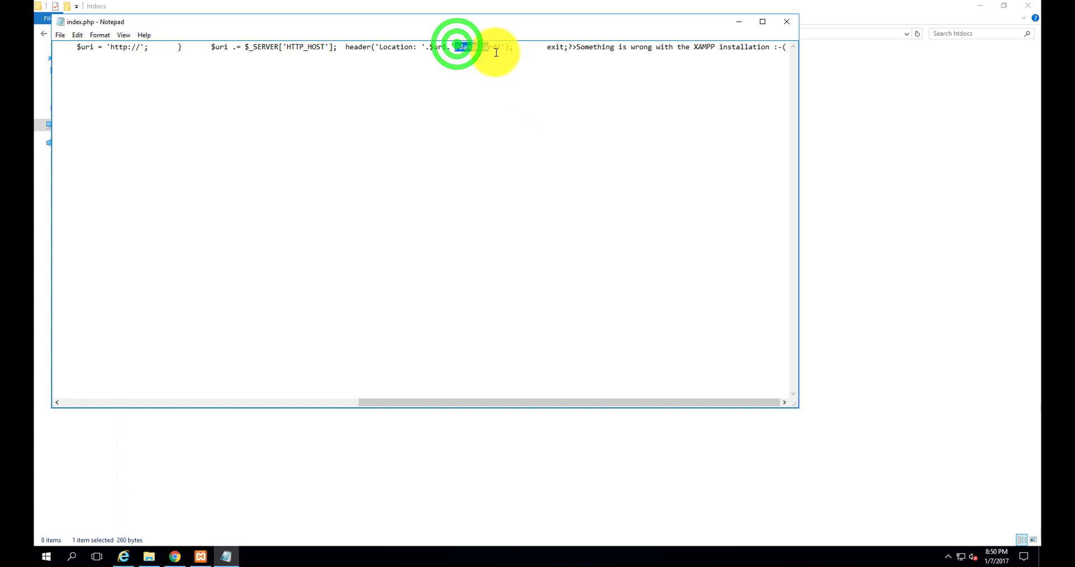
pyautogui.press('Down')
pyautogui.click(787, 21)
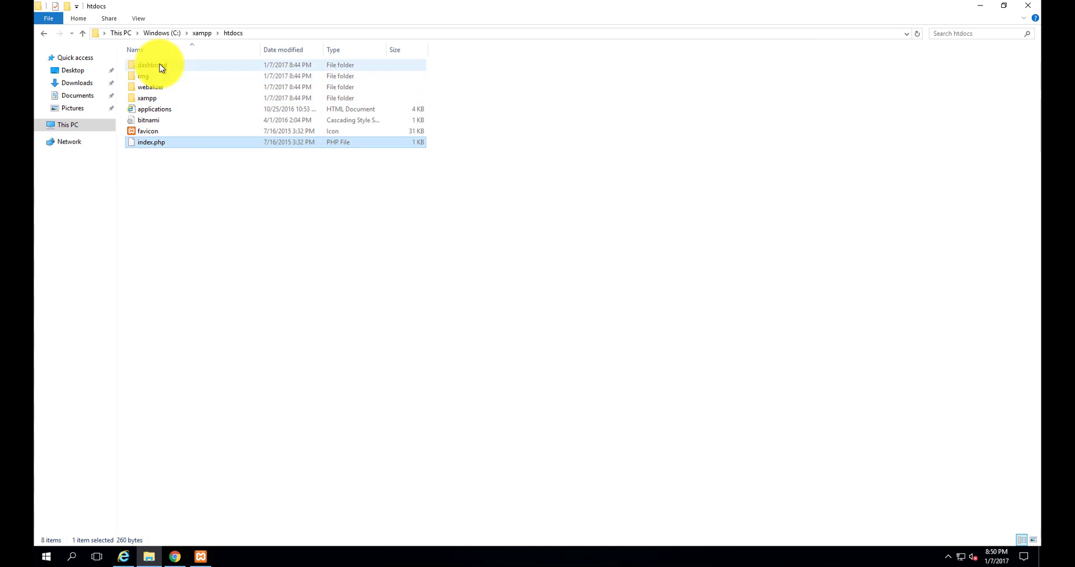
# Open C:\xampp\htdocs\dashboard and select its index page among the 26 items.
pyautogui.click(161, 66)
pyautogui.doubleClick(160, 66)
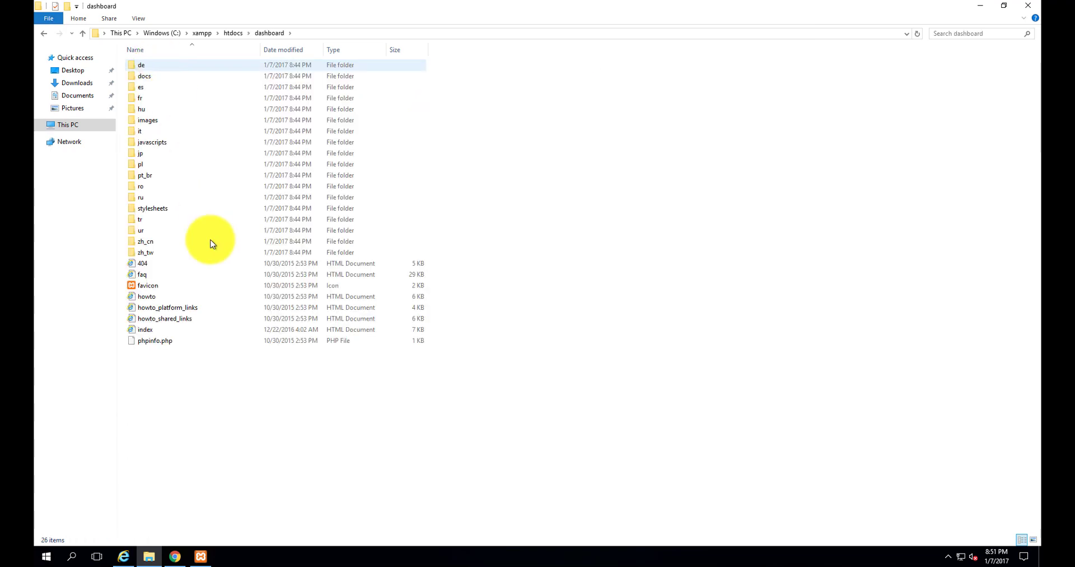
pyautogui.click(165, 333)
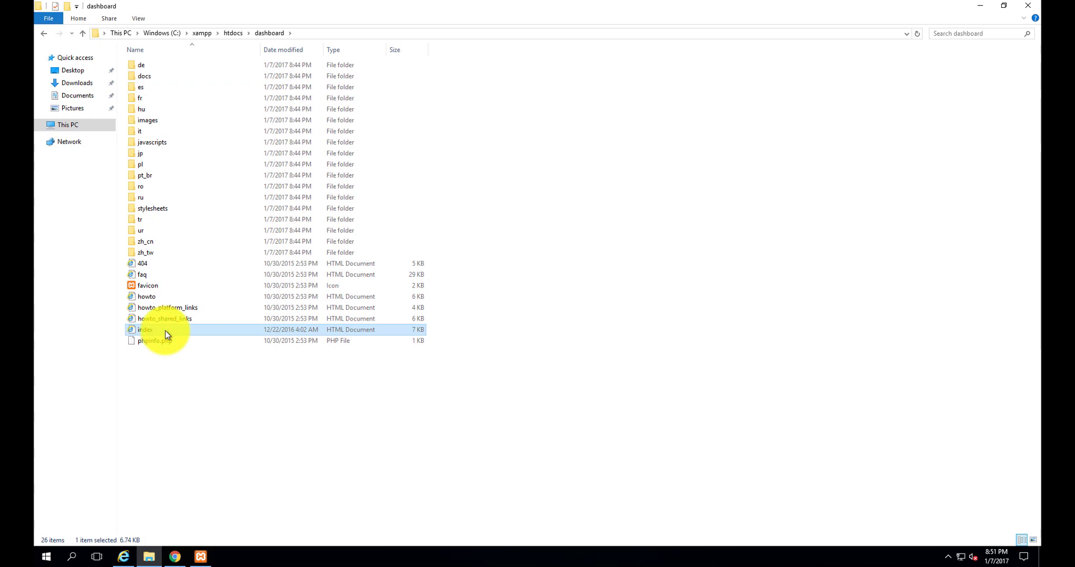
# Return to Chrome showing the localhost/dashboard Welcome to XAMPP for Windows 5.6.28 page.
pyautogui.click(178, 556)
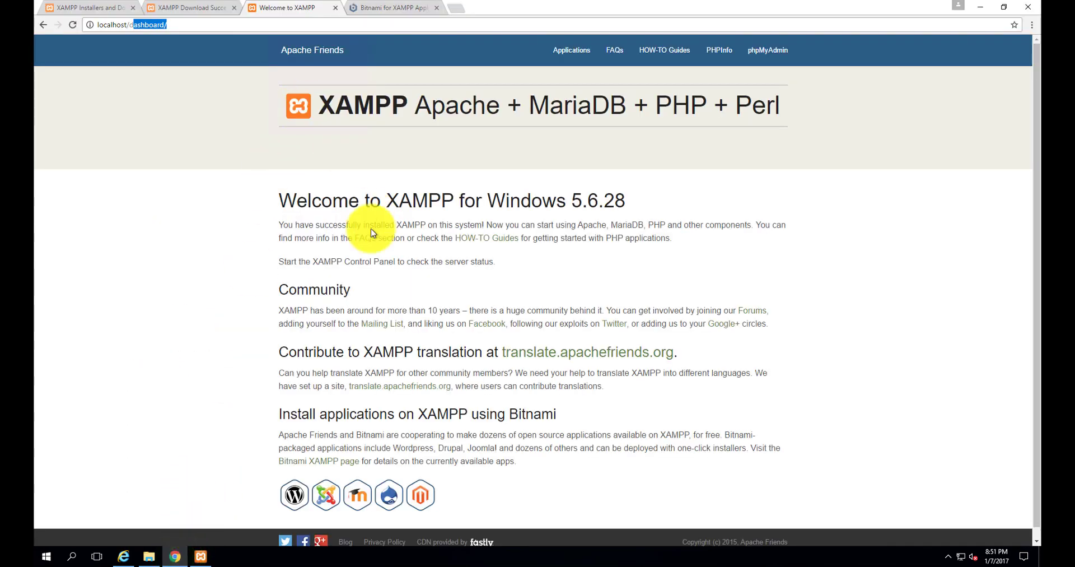